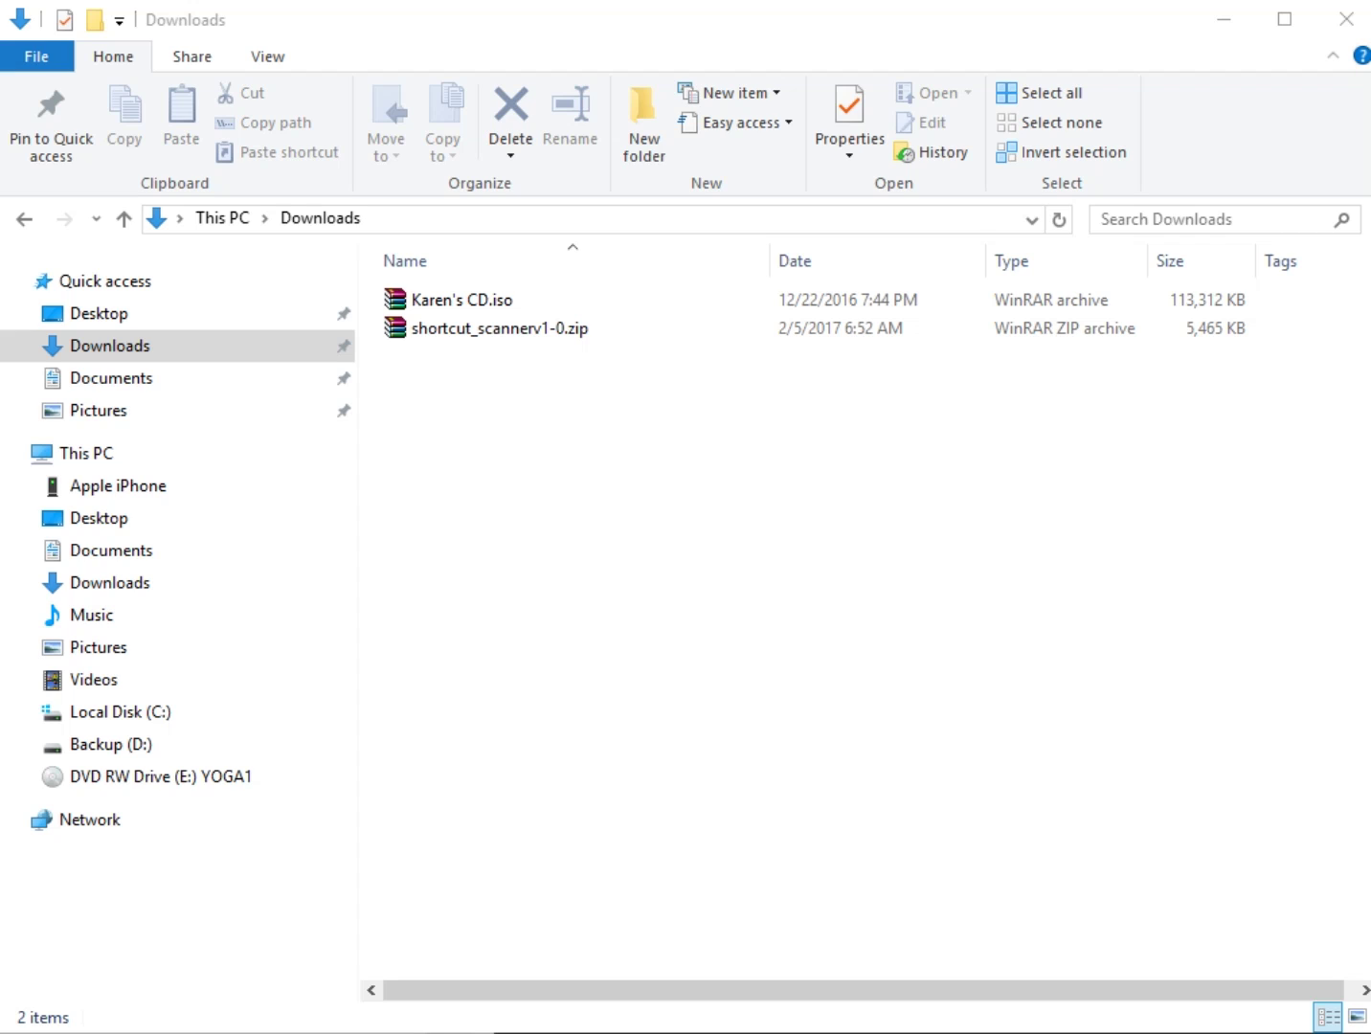
Extract shortcut_scannerv1-0.zip in Downloads to the default shortcut_scannerv1-0 folder with WinRAR and close the archive
{"action": "left_click", "coordinate": [552, 333]}
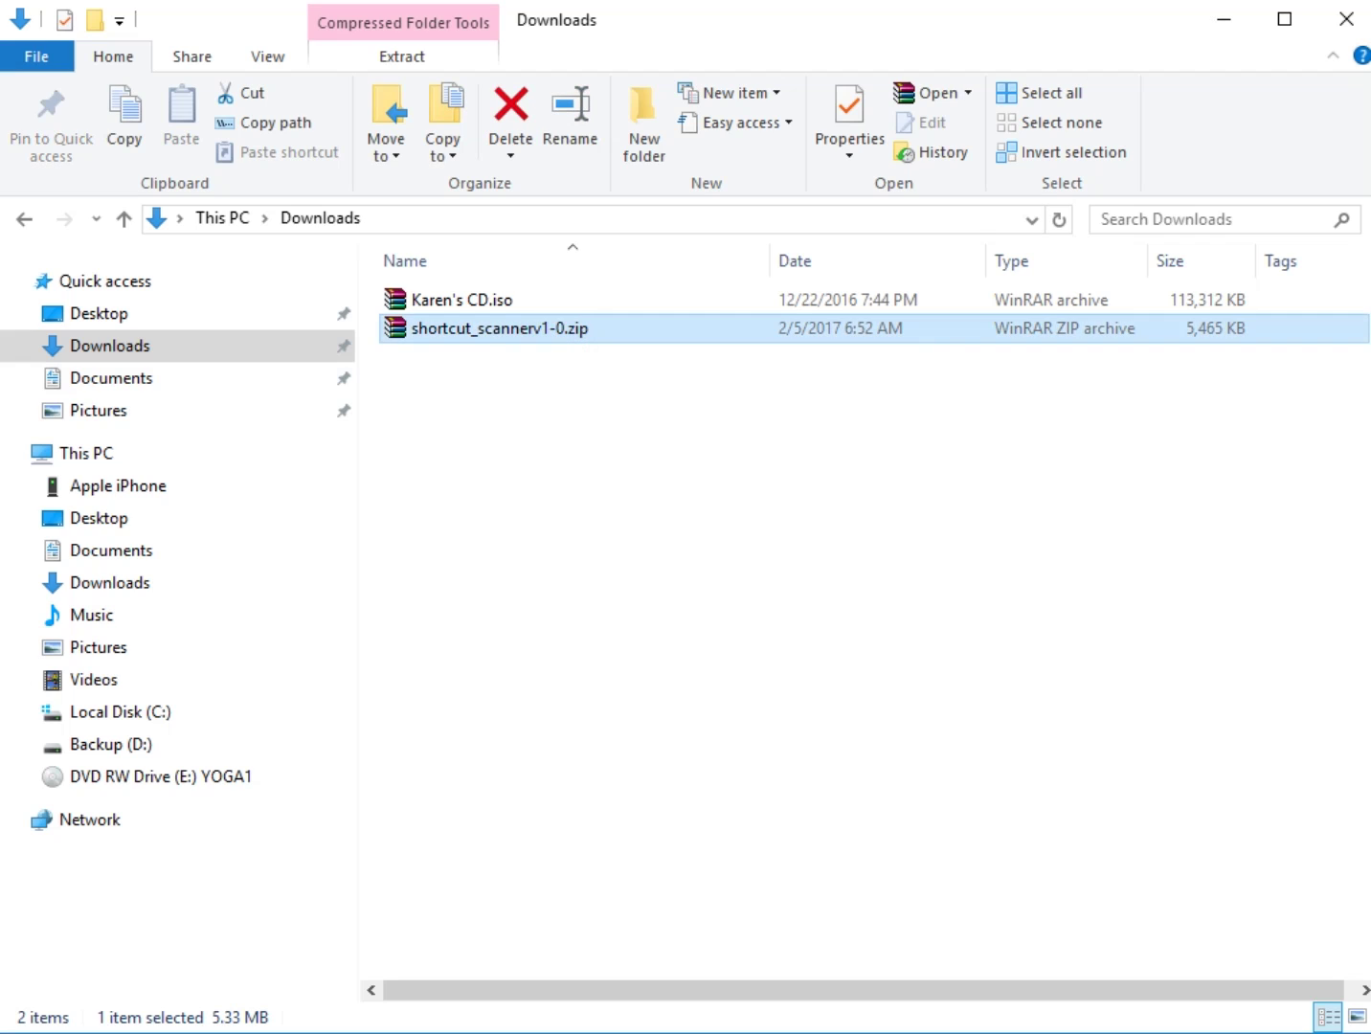
{"action": "double_click", "coordinate": [532, 328]}
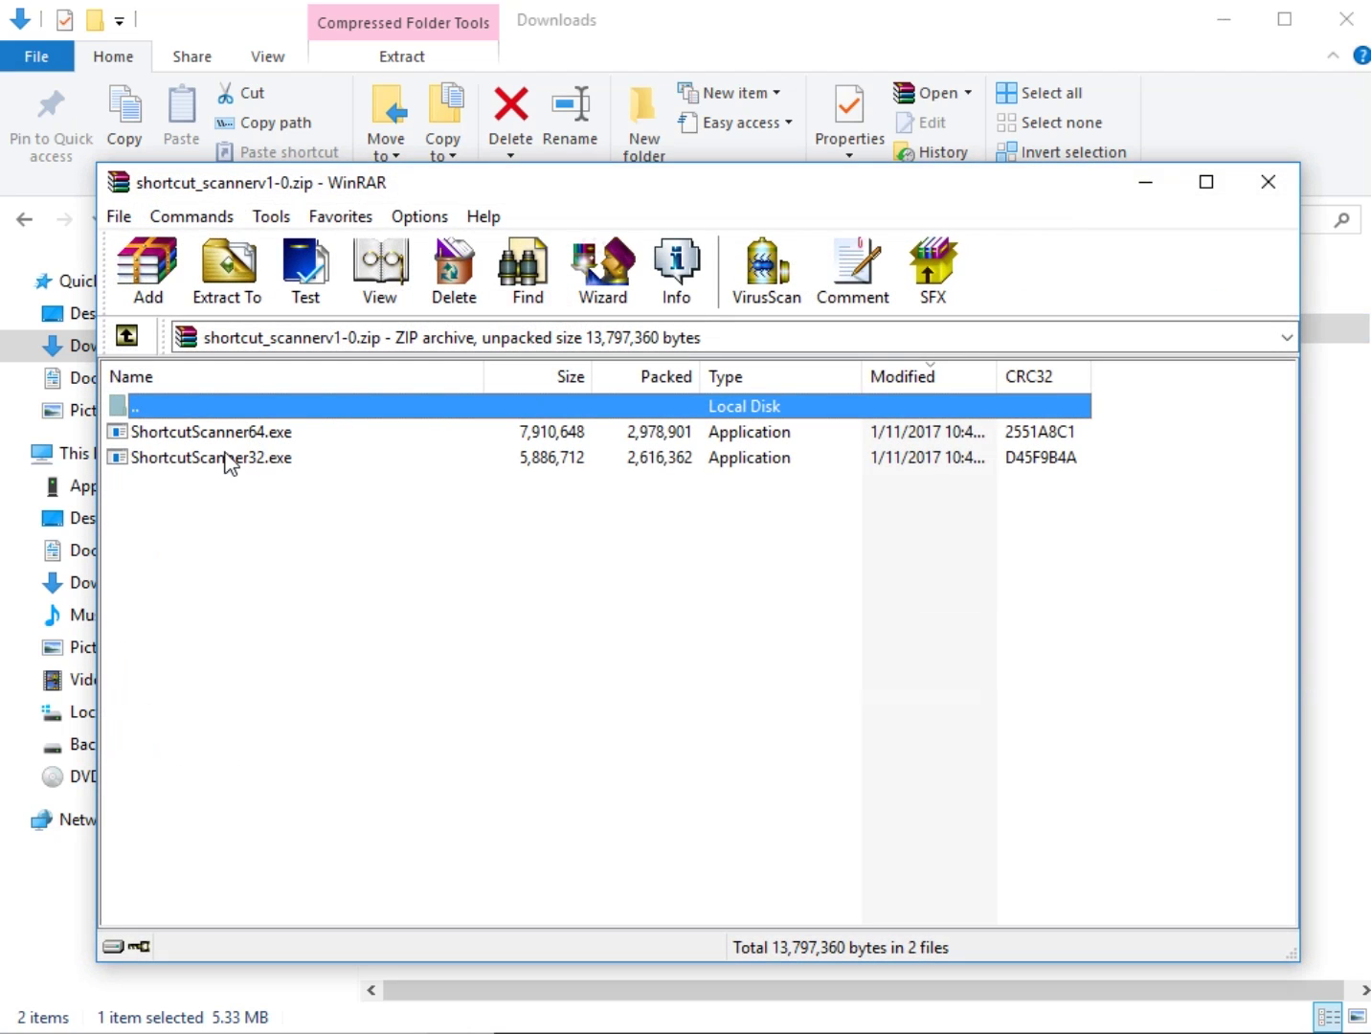
{"action": "left_click", "coordinate": [230, 287]}
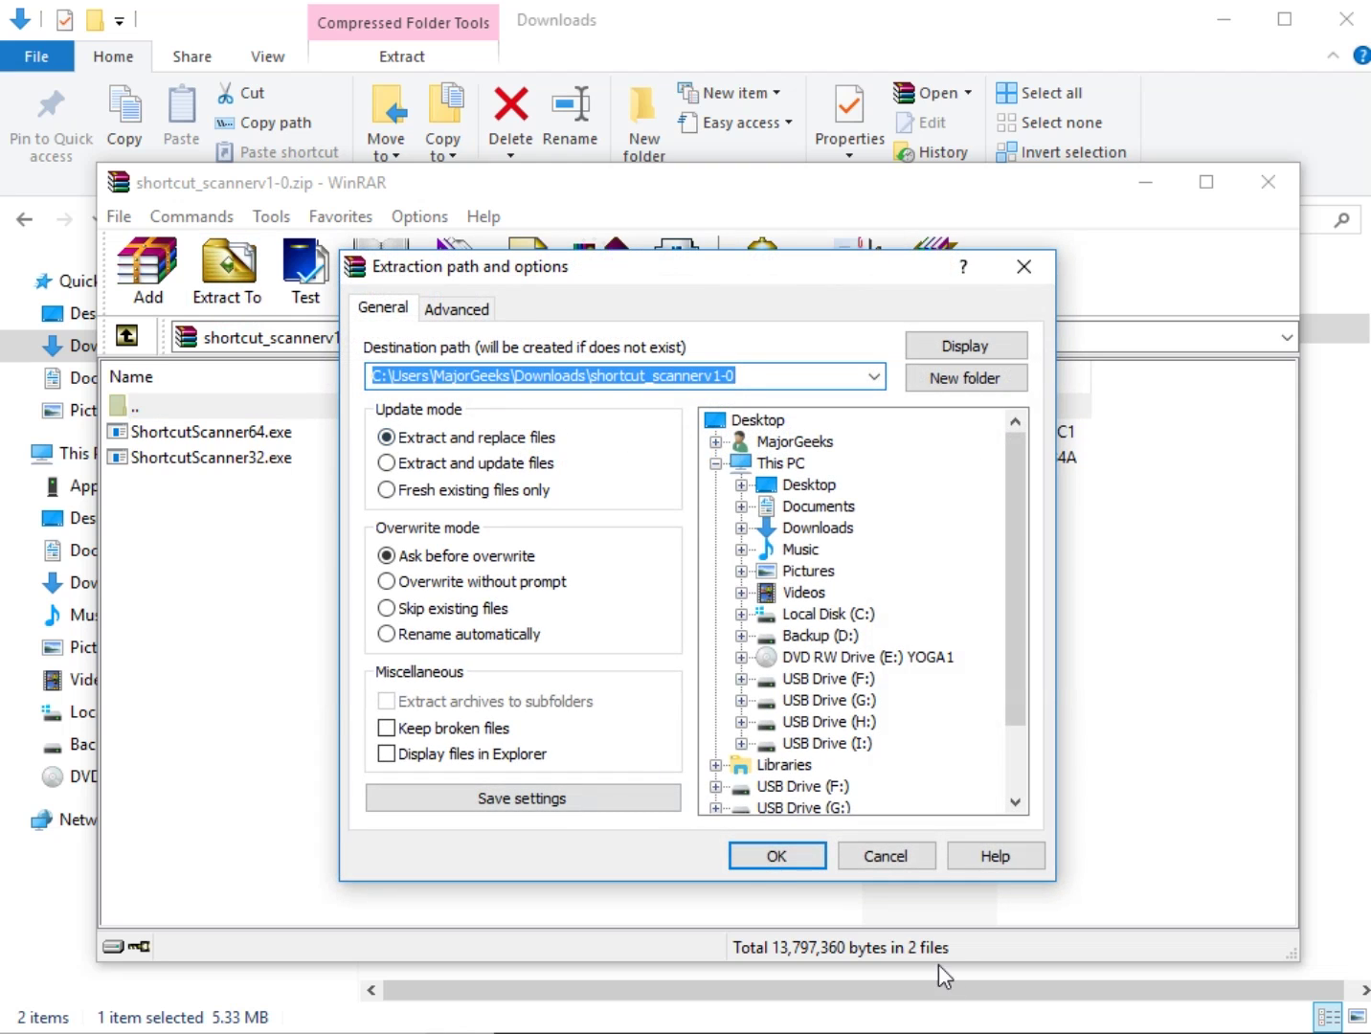
{"action": "left_click", "coordinate": [772, 862]}
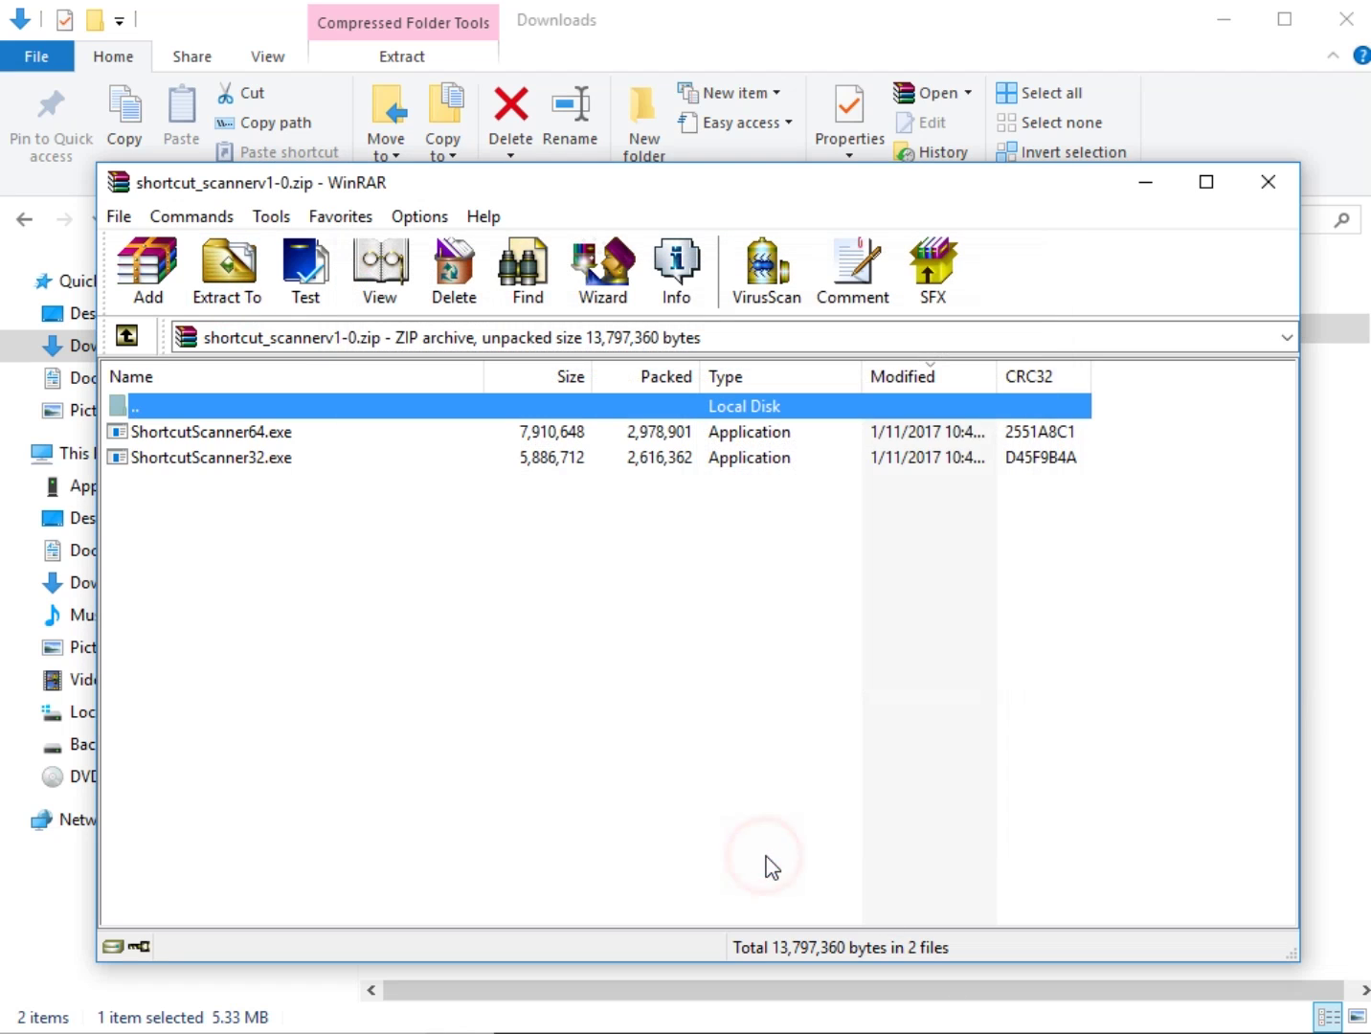
{"action": "left_click", "coordinate": [1283, 180]}
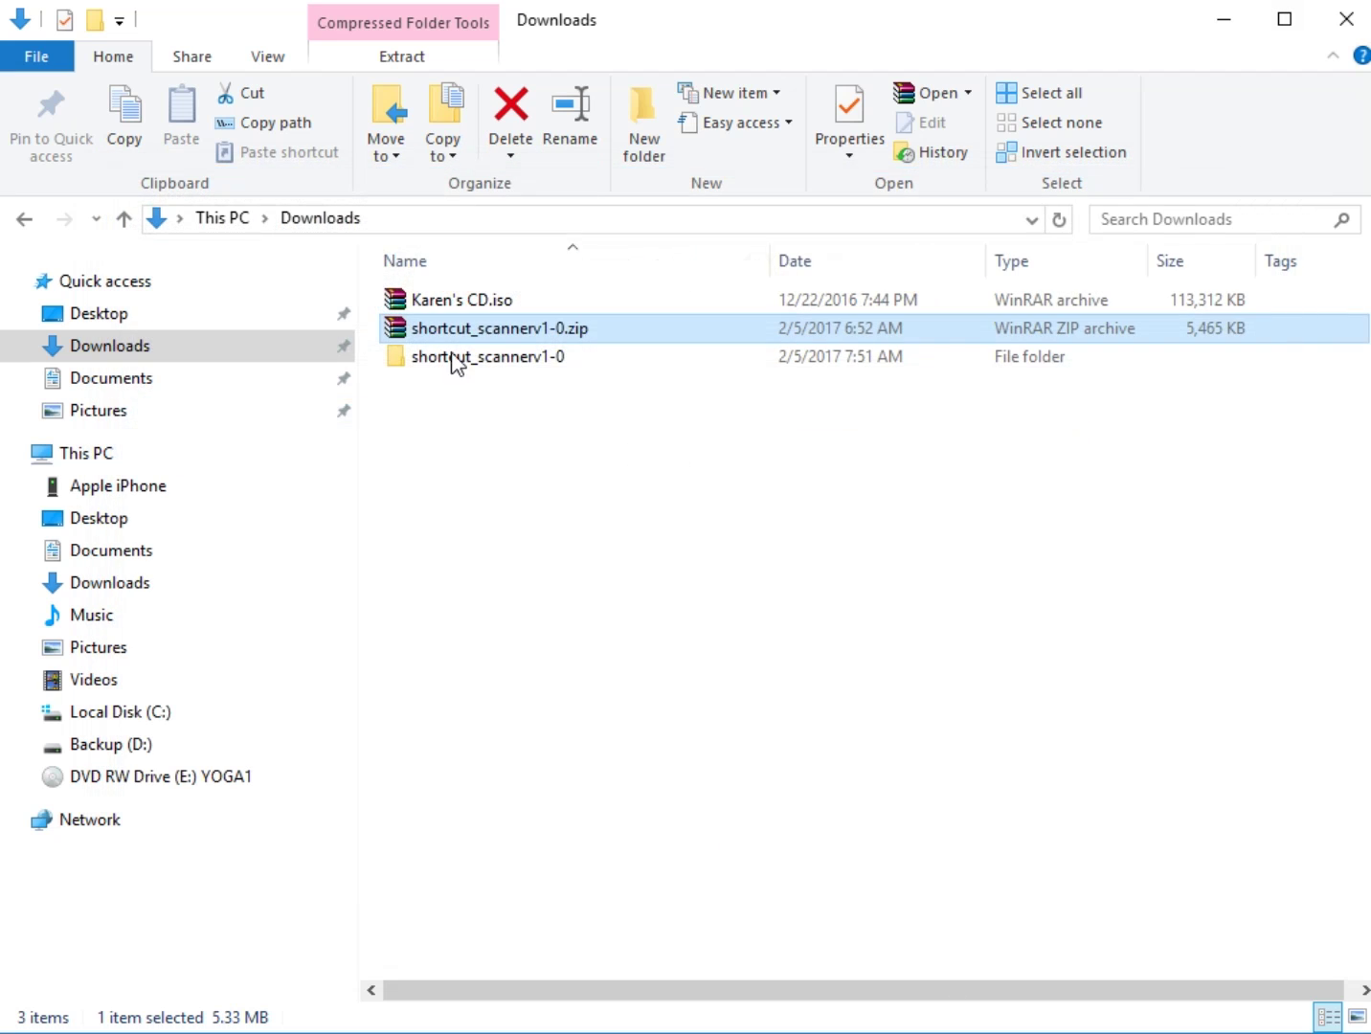
Open the extracted shortcut_scannerv1-0 folder and run ShortcutScanner64.exe
{"action": "left_click", "coordinate": [525, 360]}
{"action": "double_click", "coordinate": [525, 361]}
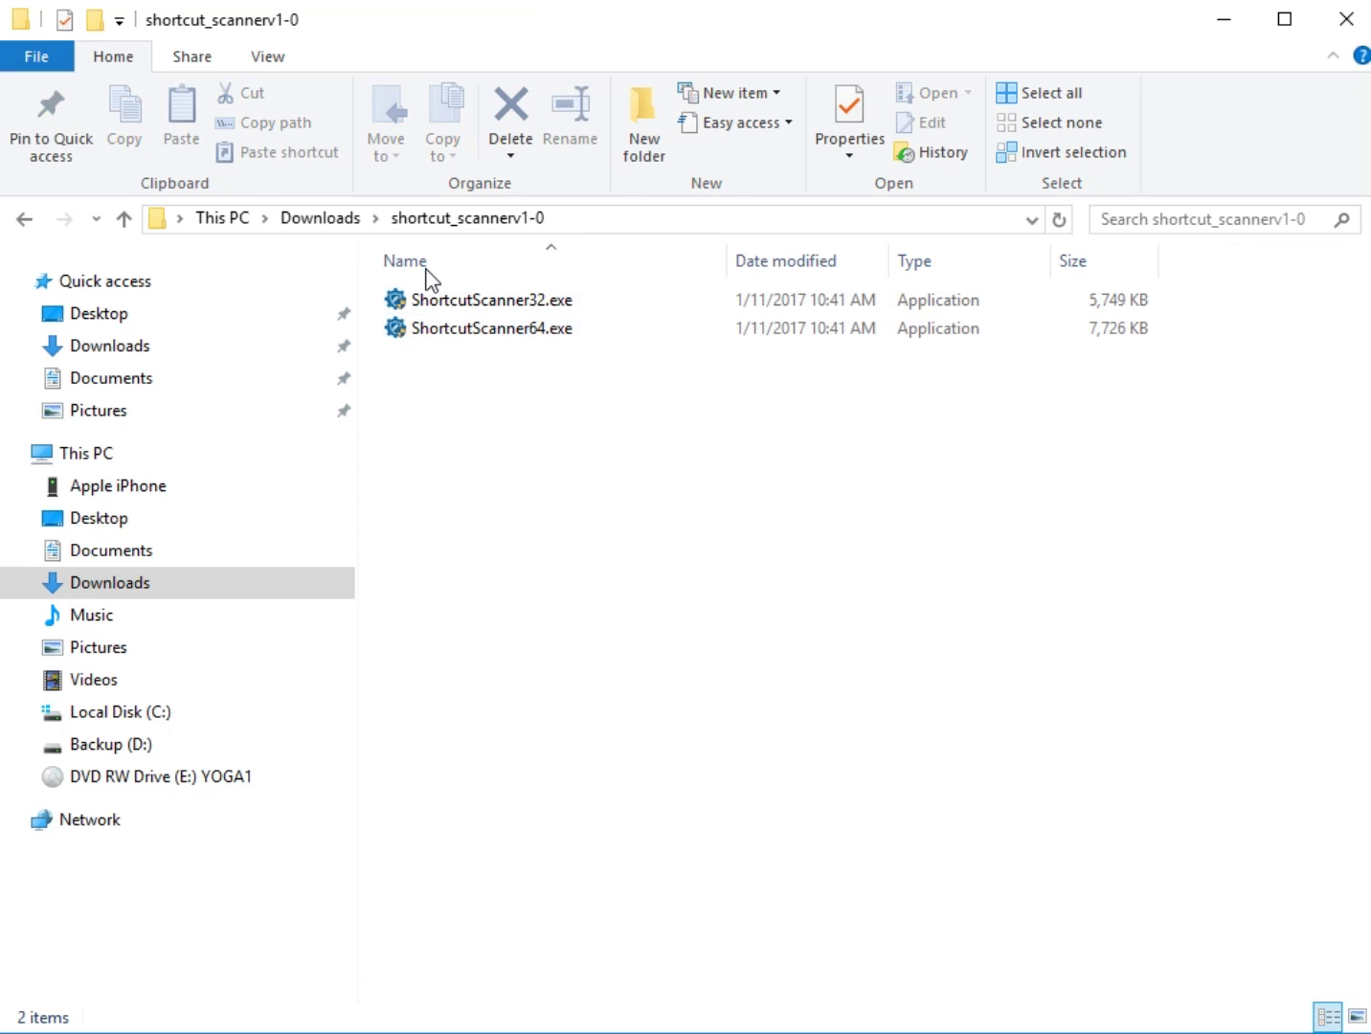
{"action": "left_click", "coordinate": [491, 304]}
{"action": "left_click", "coordinate": [482, 332]}
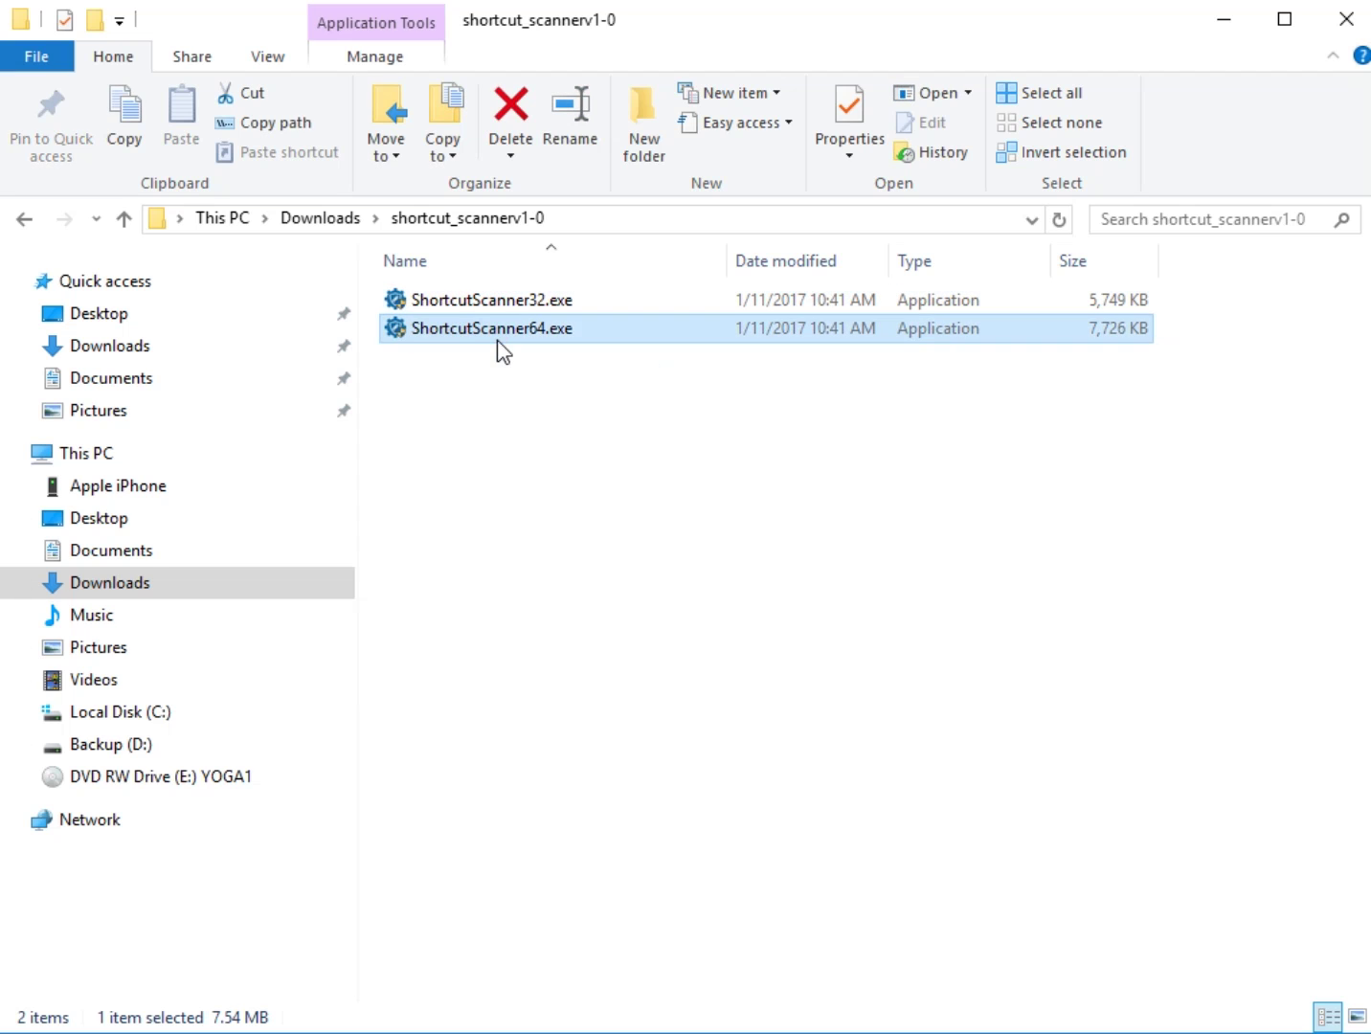
{"action": "double_click", "coordinate": [500, 332]}
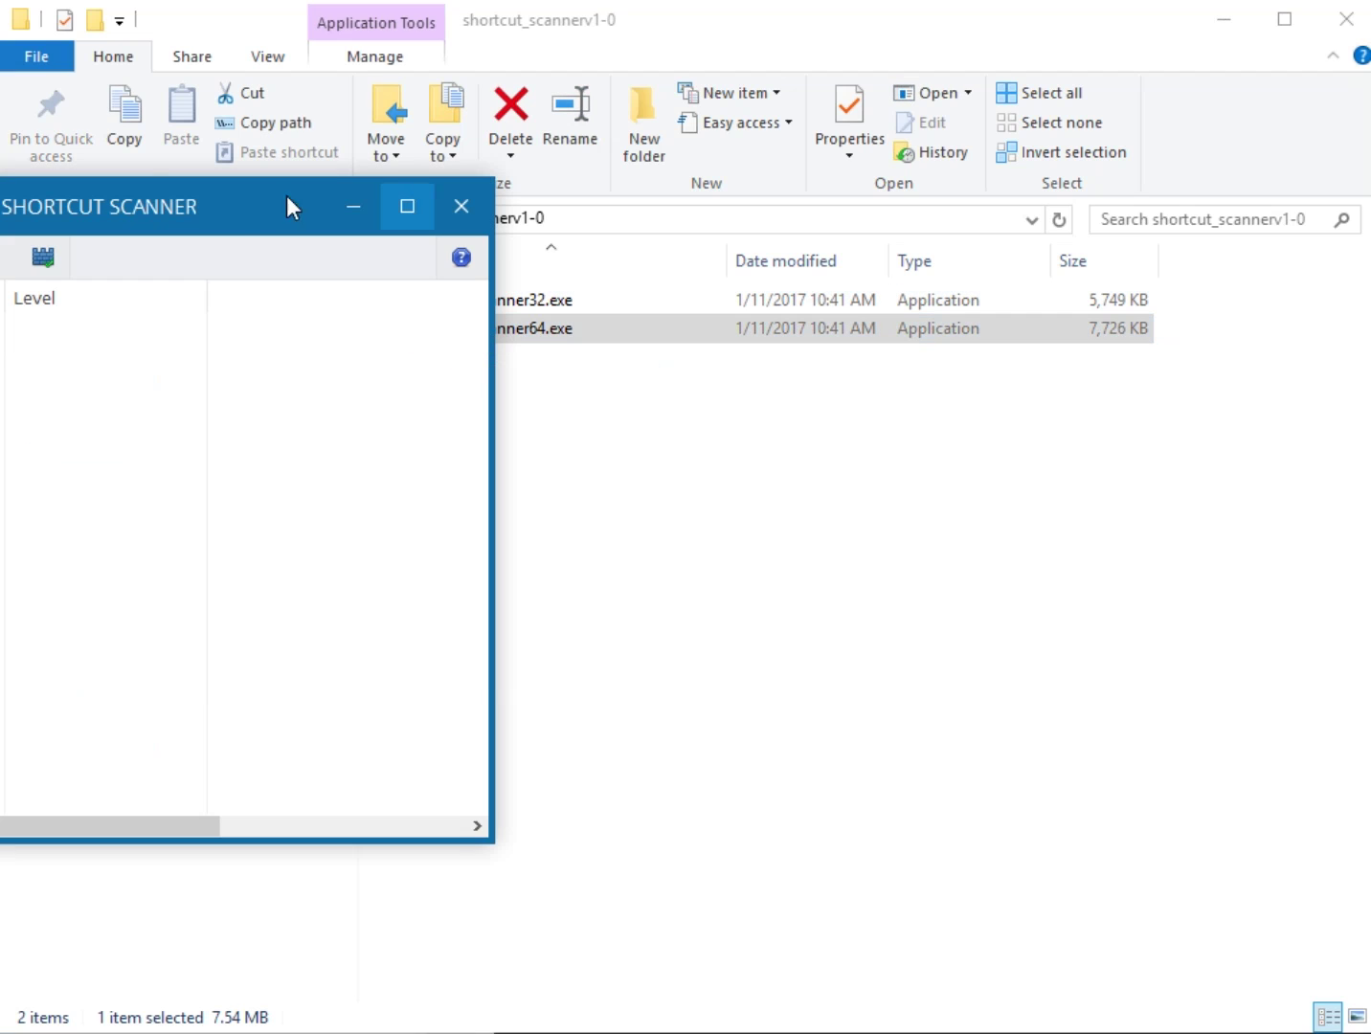
Move and enlarge the Shortcut Scanner window to fill most of the screen, and run a full scan of all drives
{"action": "left_click_drag", "start_coordinate": [286, 195], "coordinate": [800, 244]}
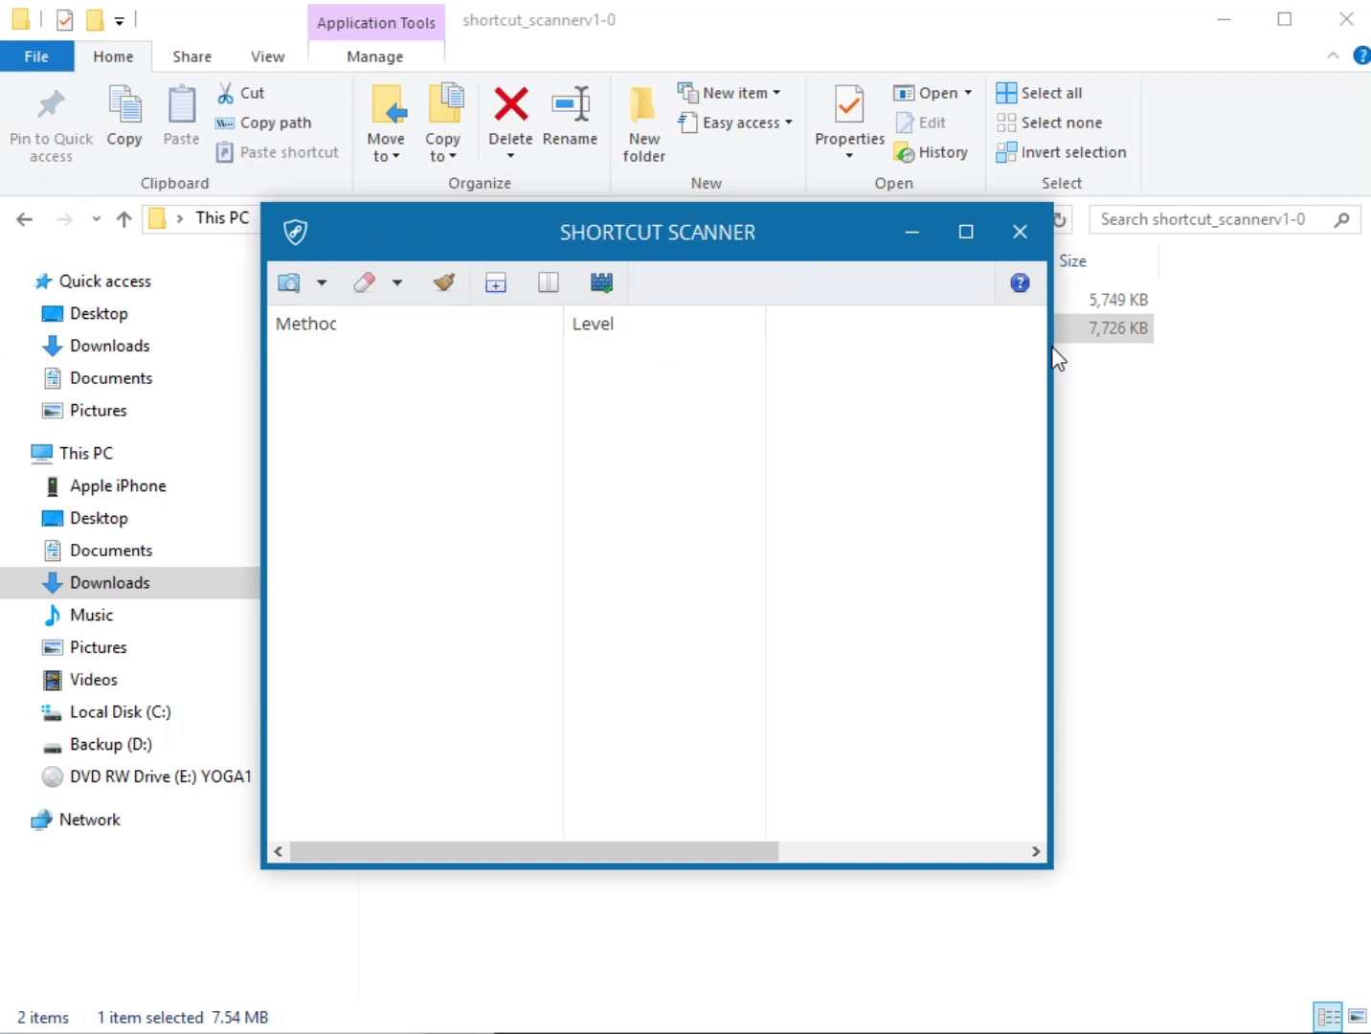
{"action": "left_click_drag", "start_coordinate": [1063, 346], "coordinate": [1351, 287]}
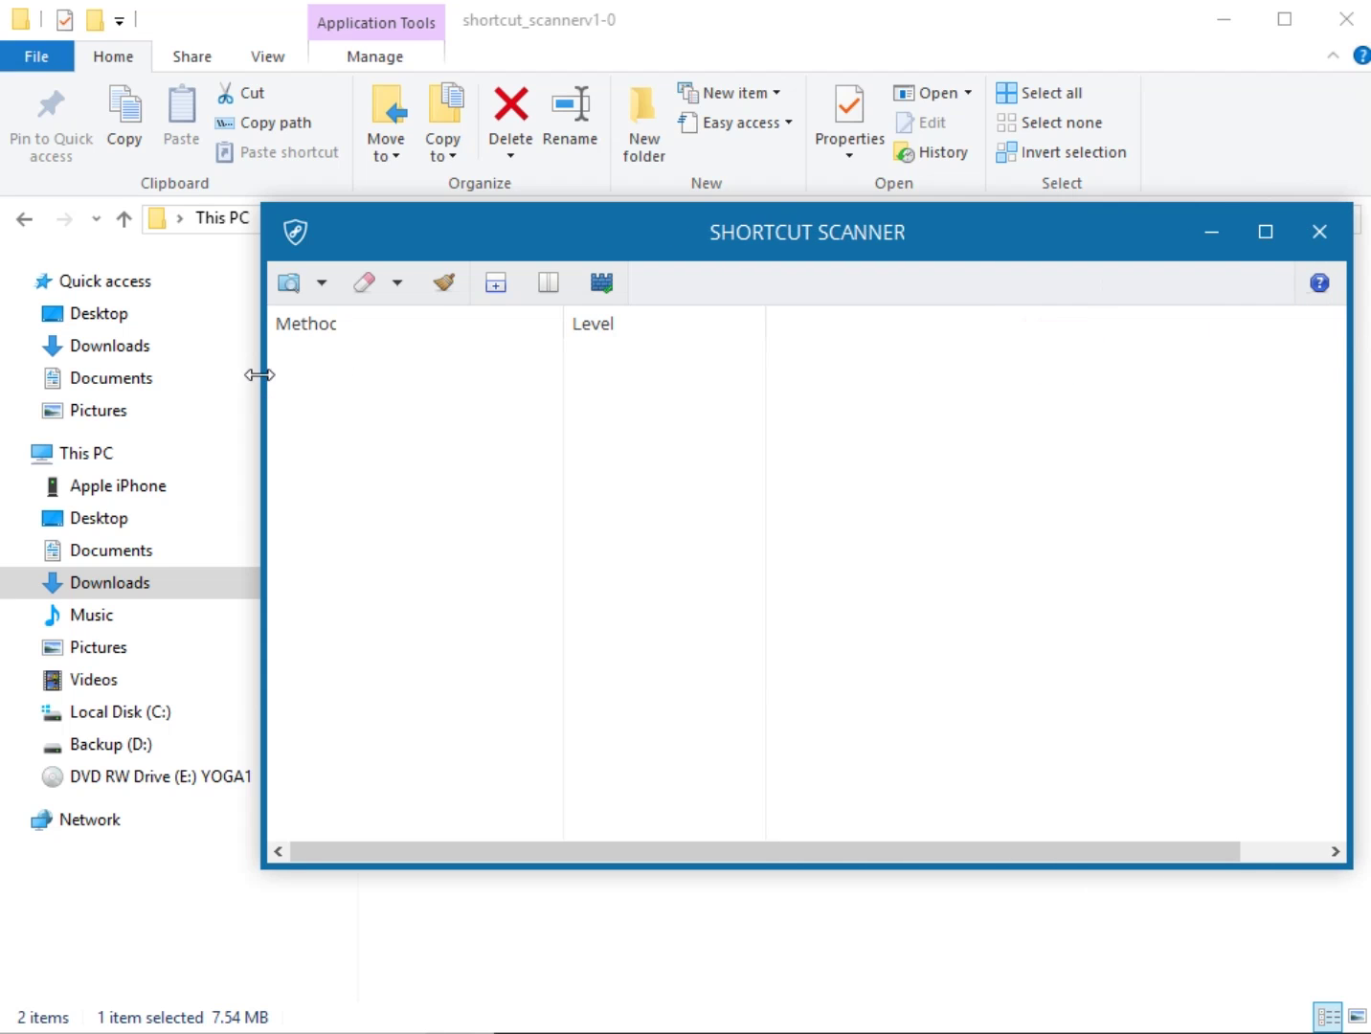
{"action": "left_click_drag", "start_coordinate": [262, 373], "coordinate": [18, 359]}
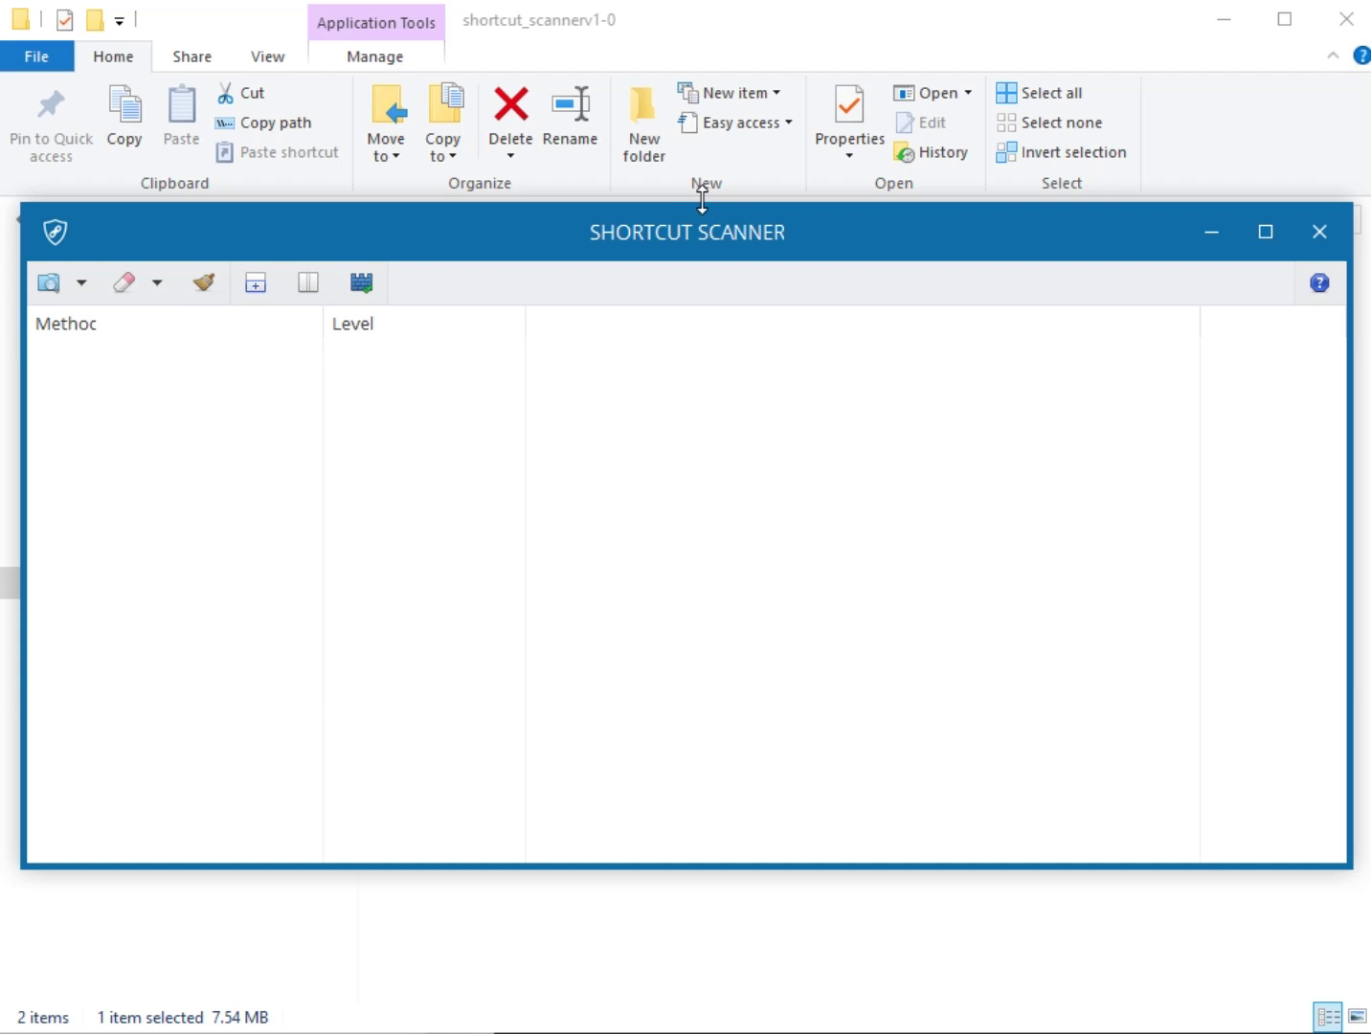
{"action": "left_click_drag", "start_coordinate": [701, 190], "coordinate": [725, 42]}
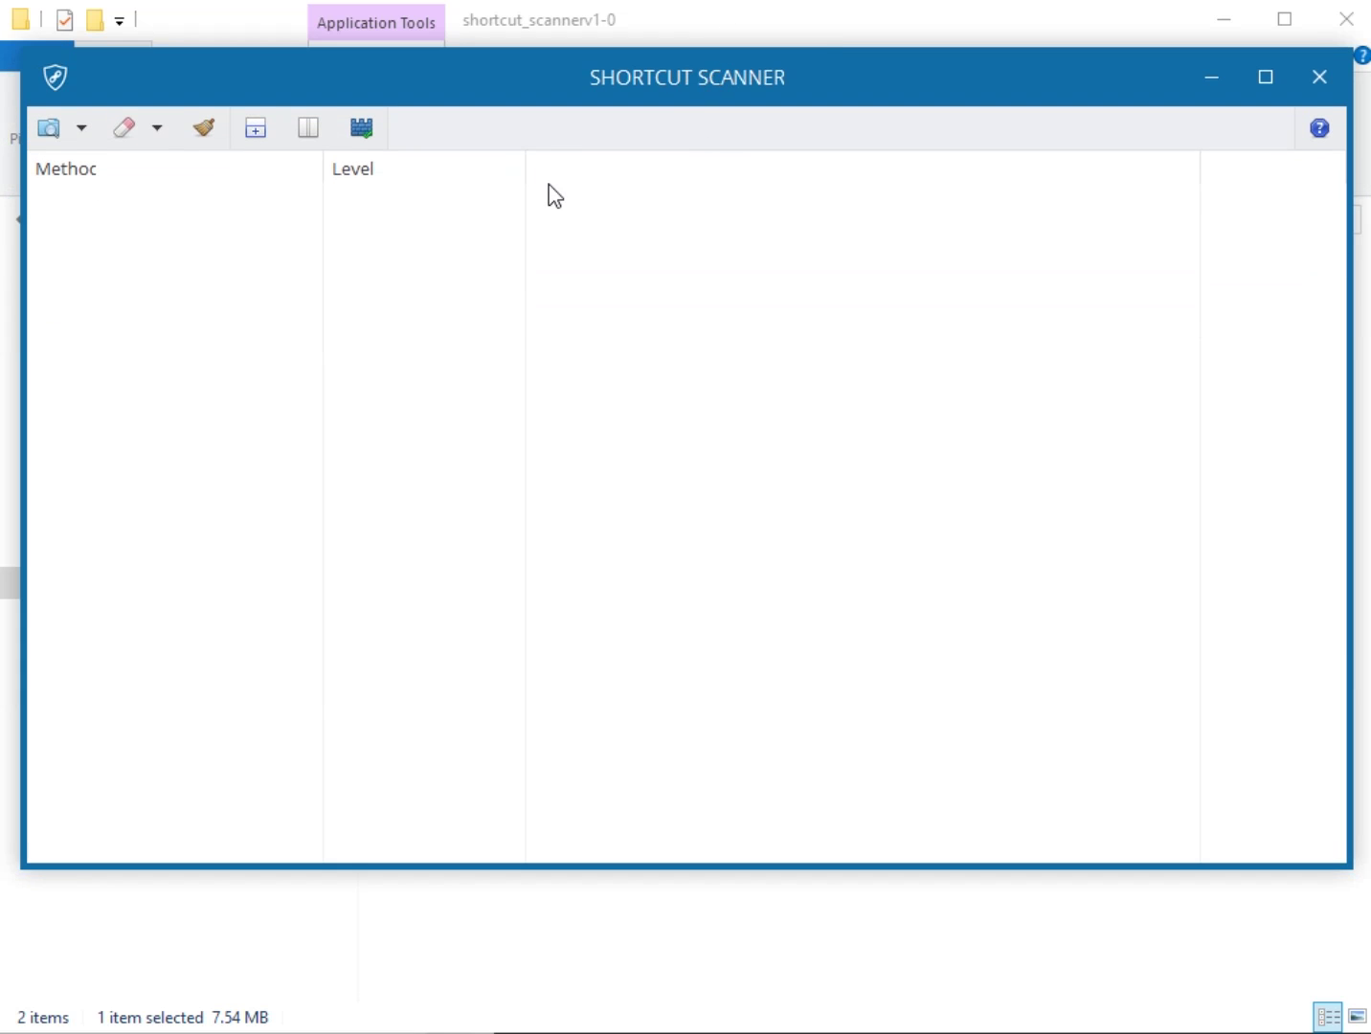
{"action": "left_click", "coordinate": [81, 127]}
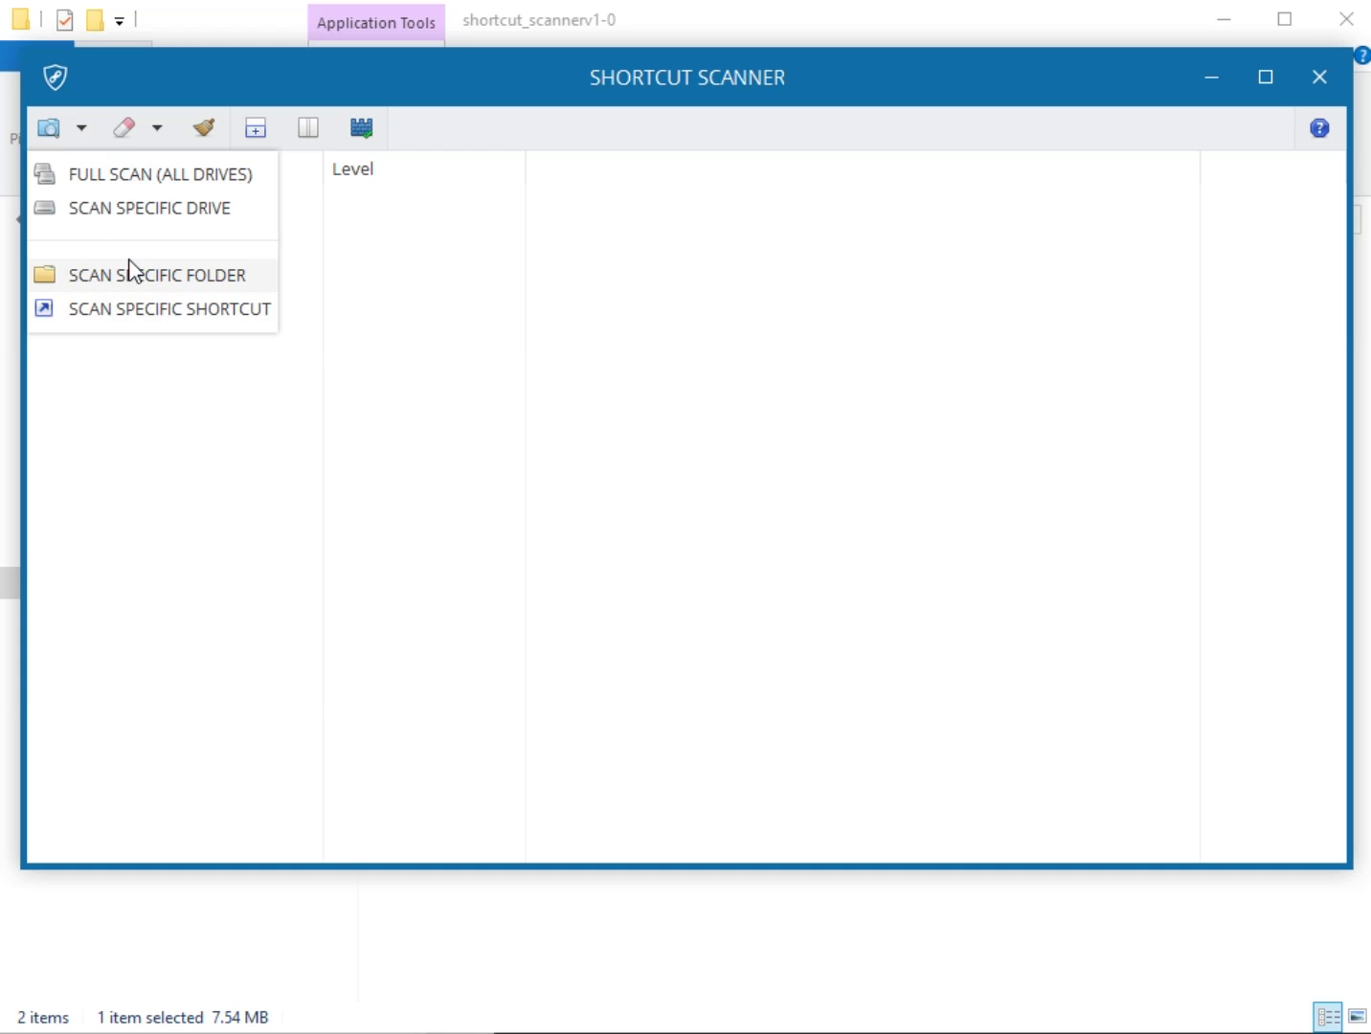
{"action": "left_click", "coordinate": [124, 179]}
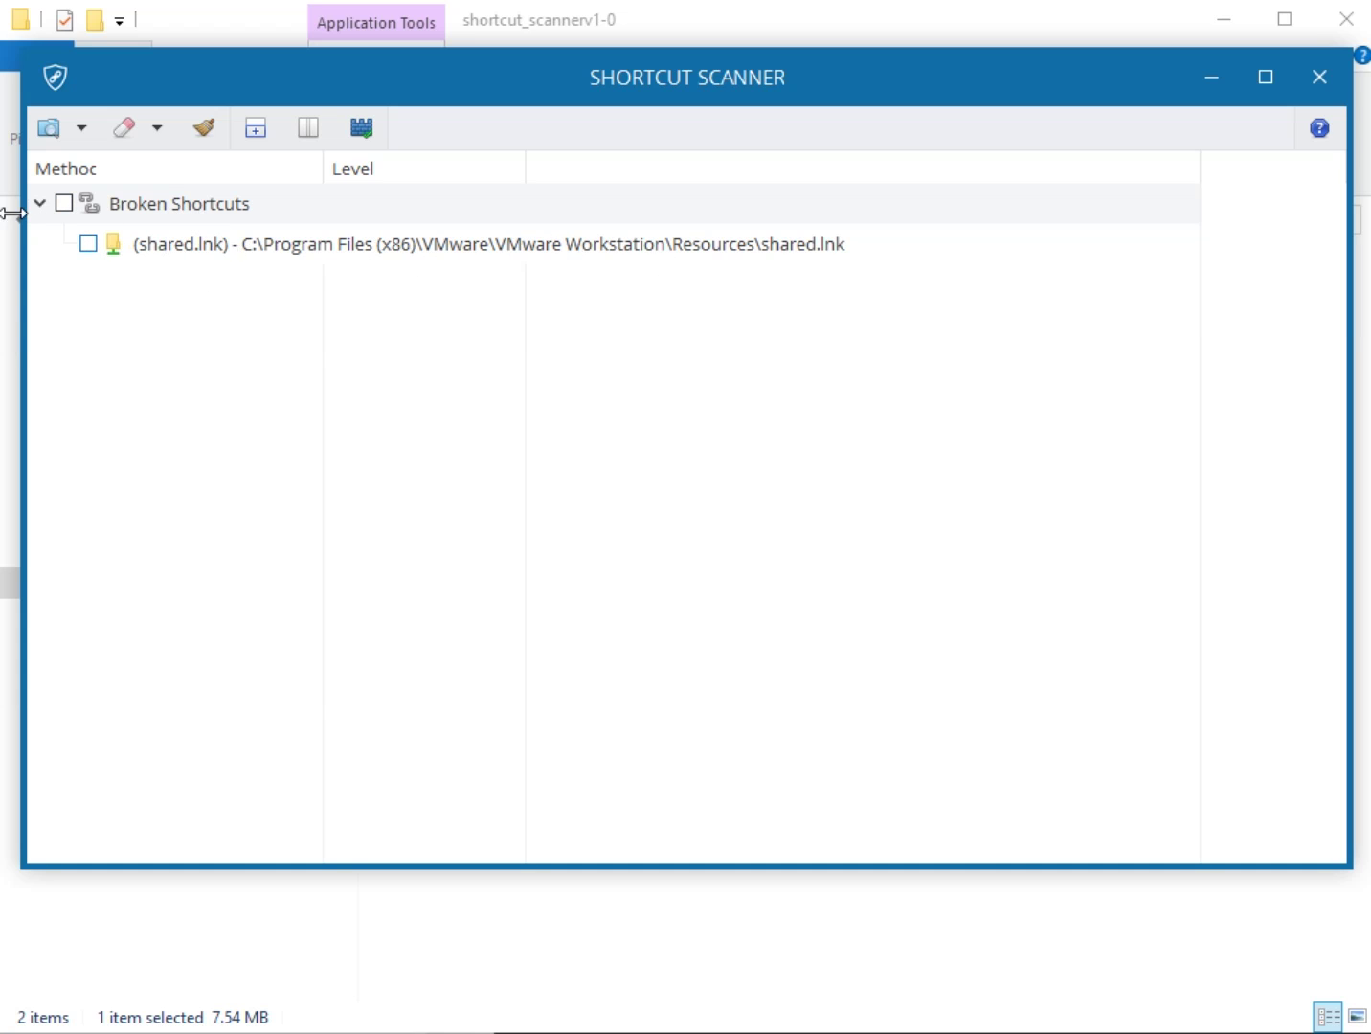
Switch to File Explorer and browse to the VMware folder inside Program Files (x86) on Local Disk (C:)
{"action": "left_click", "coordinate": [514, 937]}
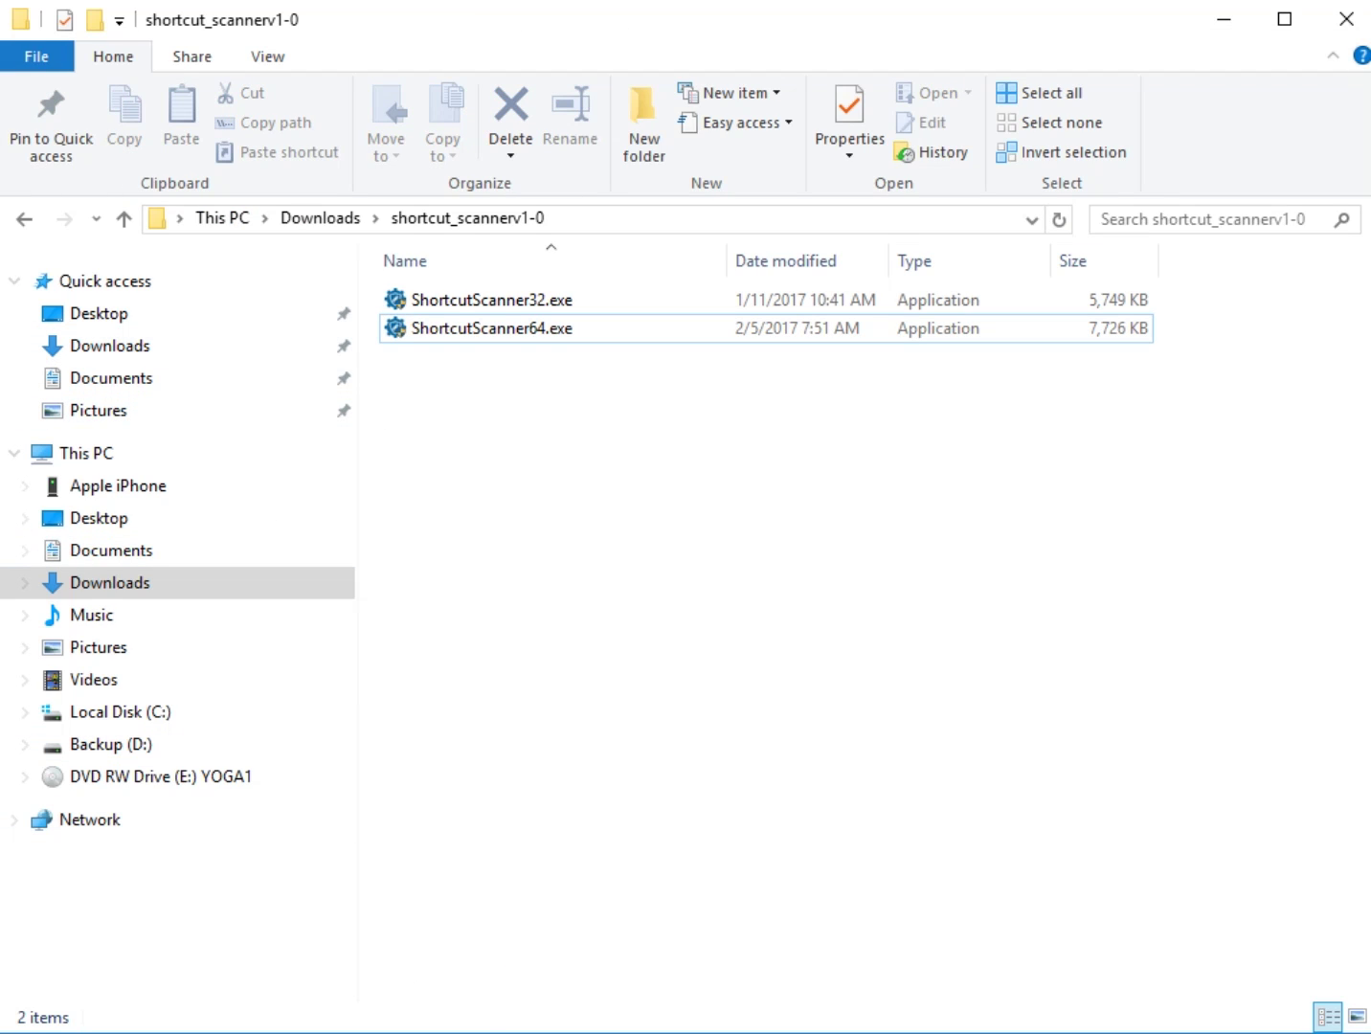
{"action": "key", "text": "alt+Tab"}
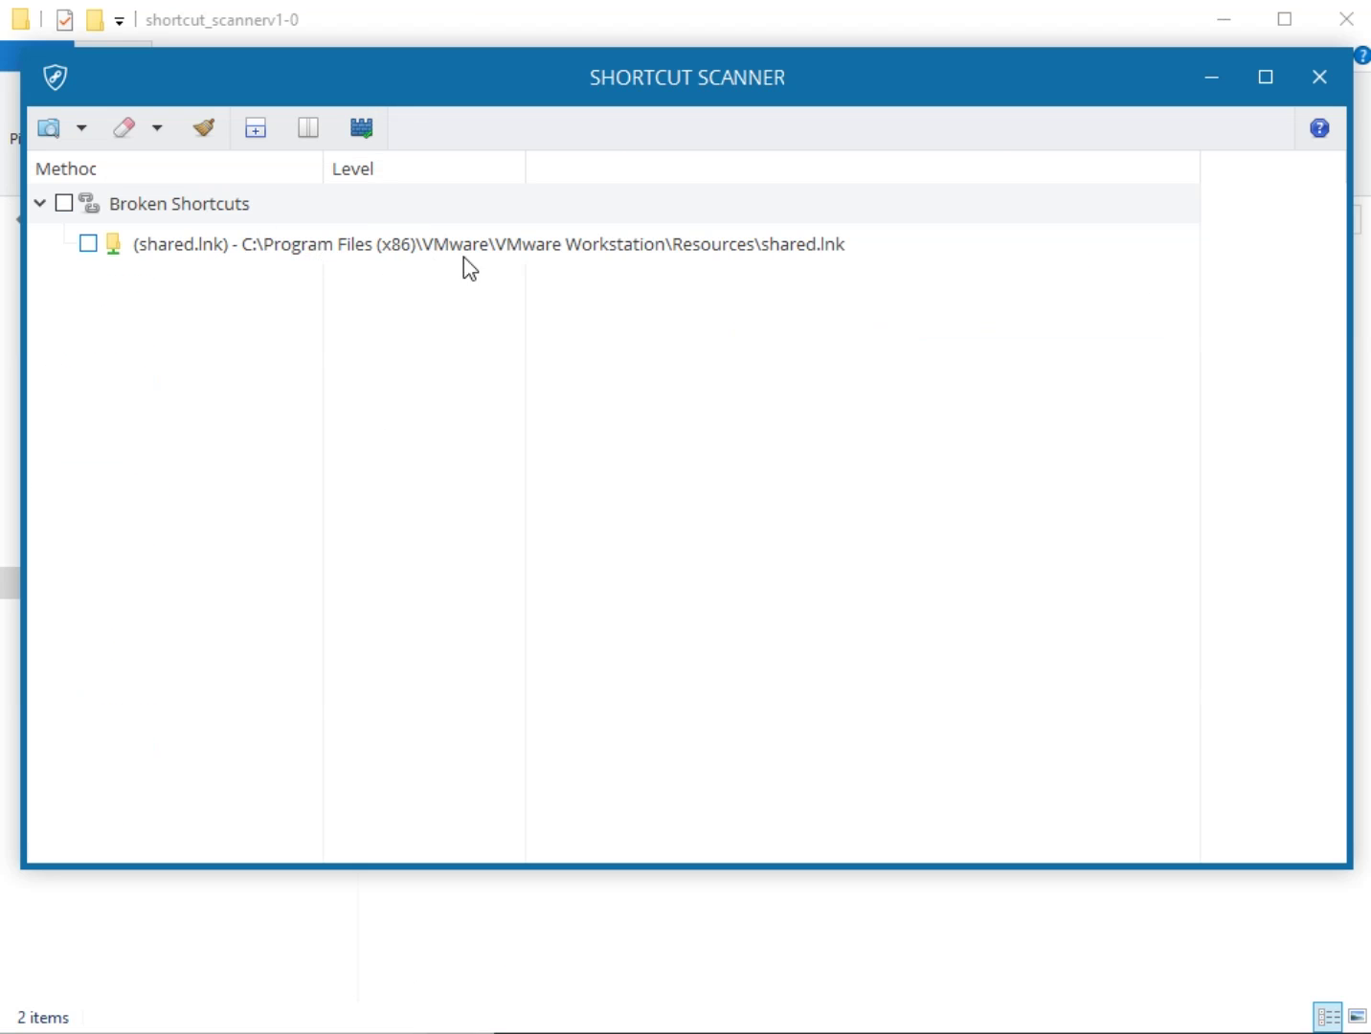
{"action": "left_click", "coordinate": [285, 912]}
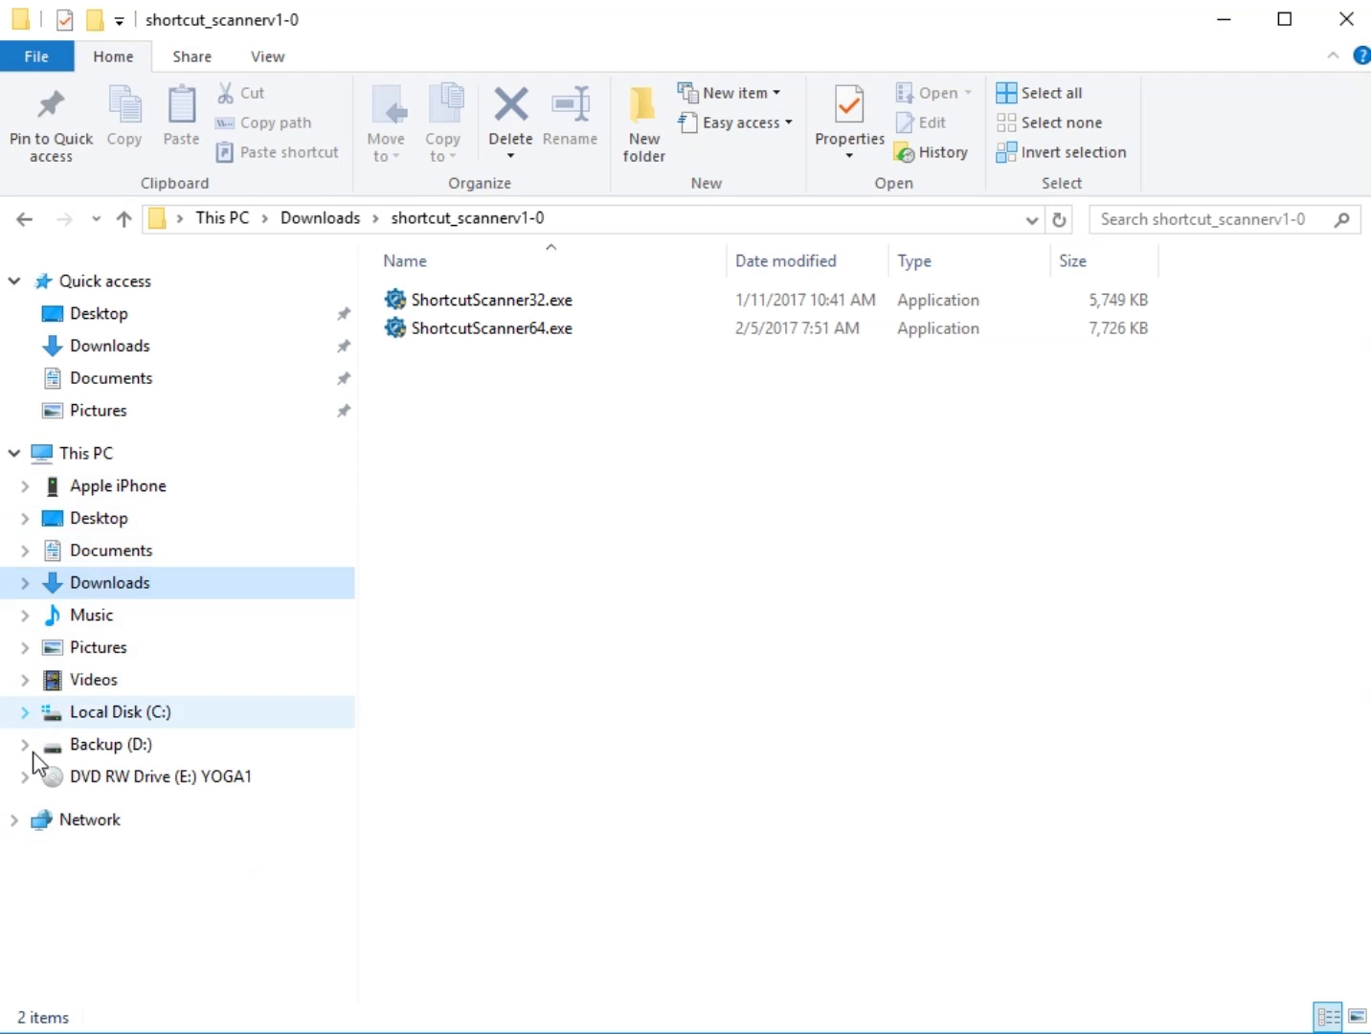
{"action": "left_click", "coordinate": [26, 711]}
{"action": "scroll", "coordinate": [87, 670], "scroll_direction": "down", "scroll_amount": 1}
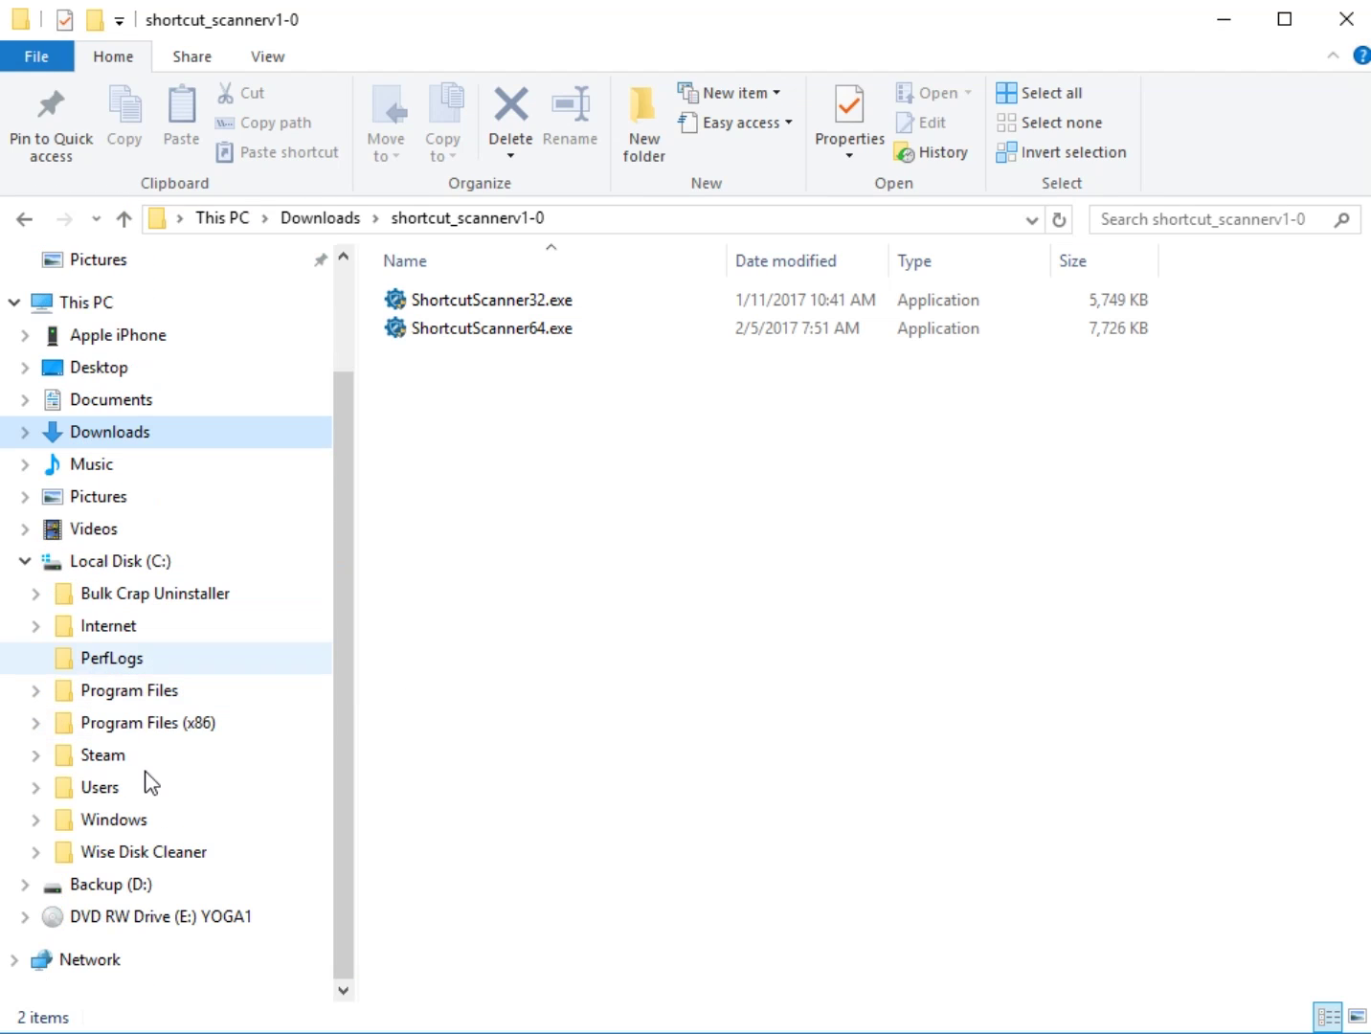
{"action": "left_click", "coordinate": [148, 723]}
{"action": "scroll", "coordinate": [378, 649], "scroll_direction": "down", "scroll_amount": 2}
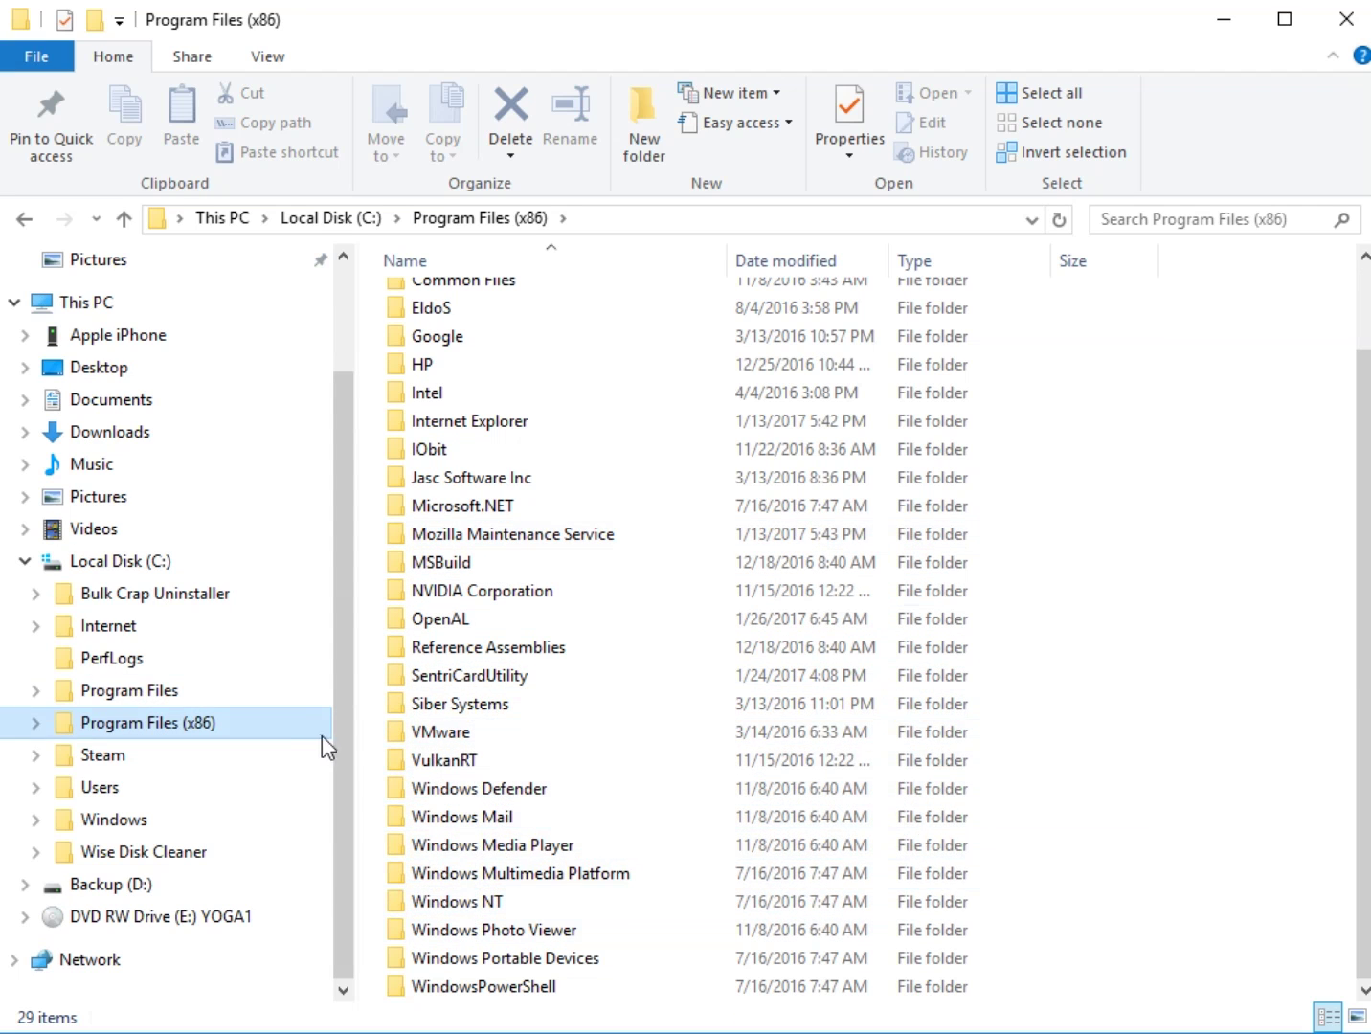
{"action": "double_click", "coordinate": [433, 738]}
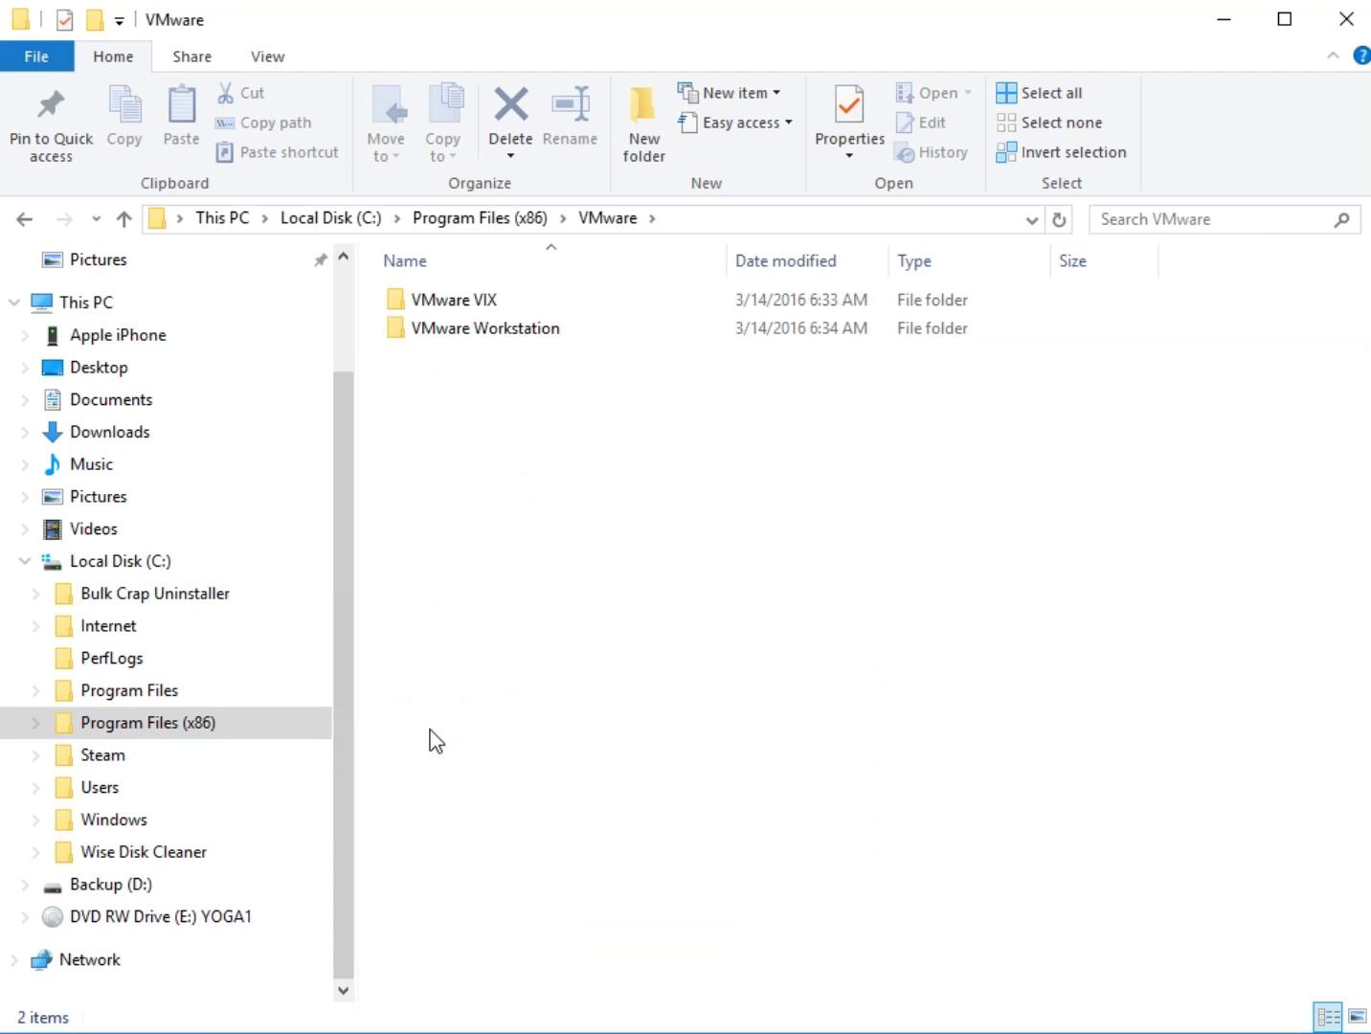
Follow the path of the listed broken shortcut to VMware Workstation\Resources and select the shared shortcut there
{"action": "key", "text": "alt+Tab"}
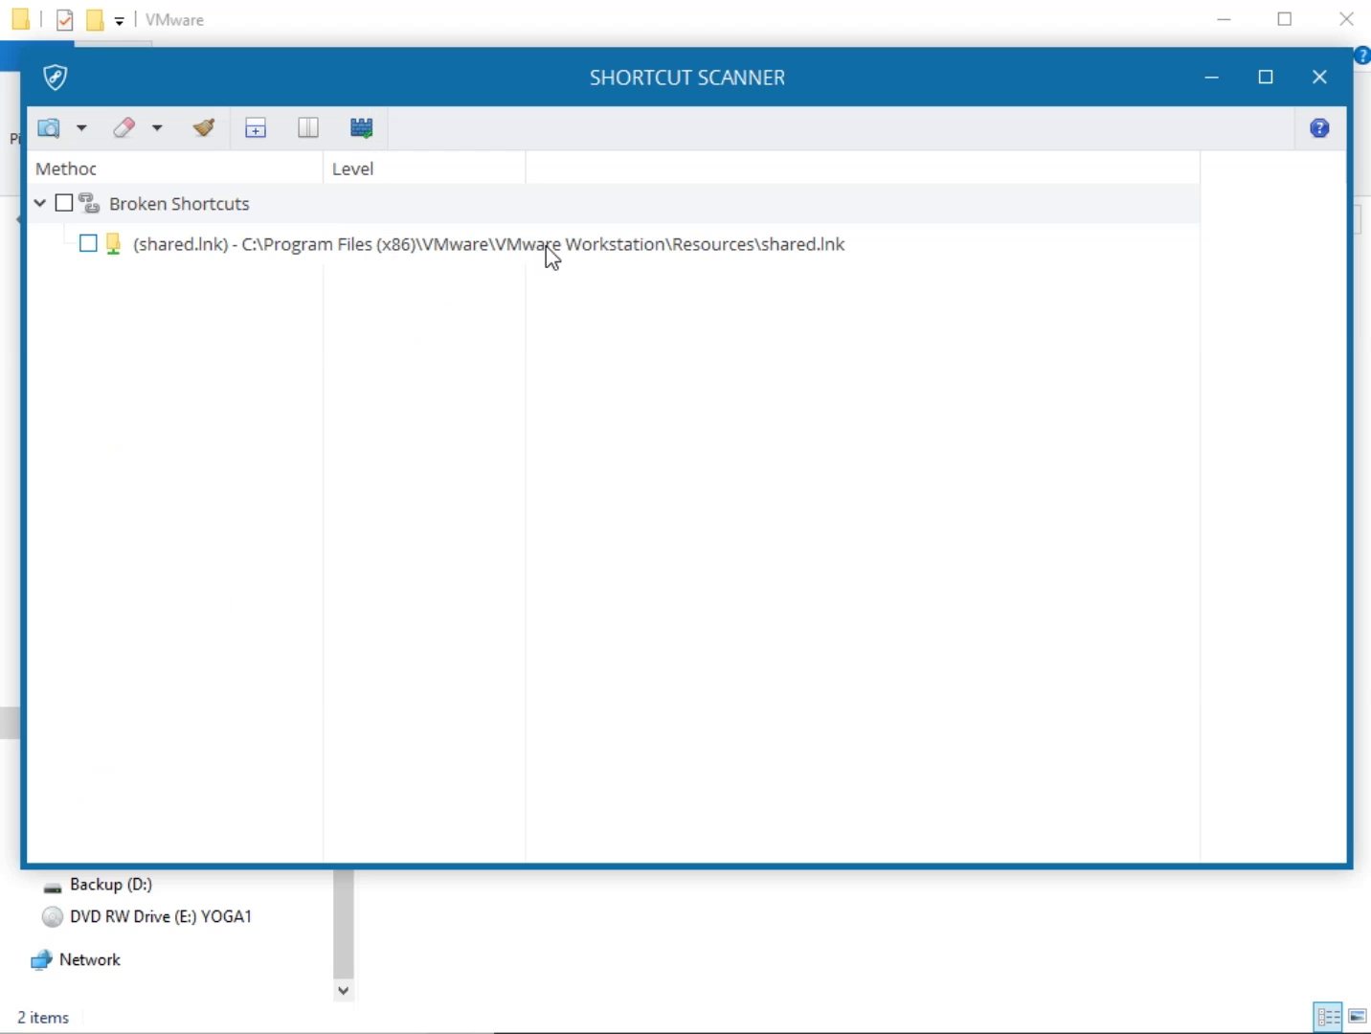
{"action": "left_click", "coordinate": [751, 942]}
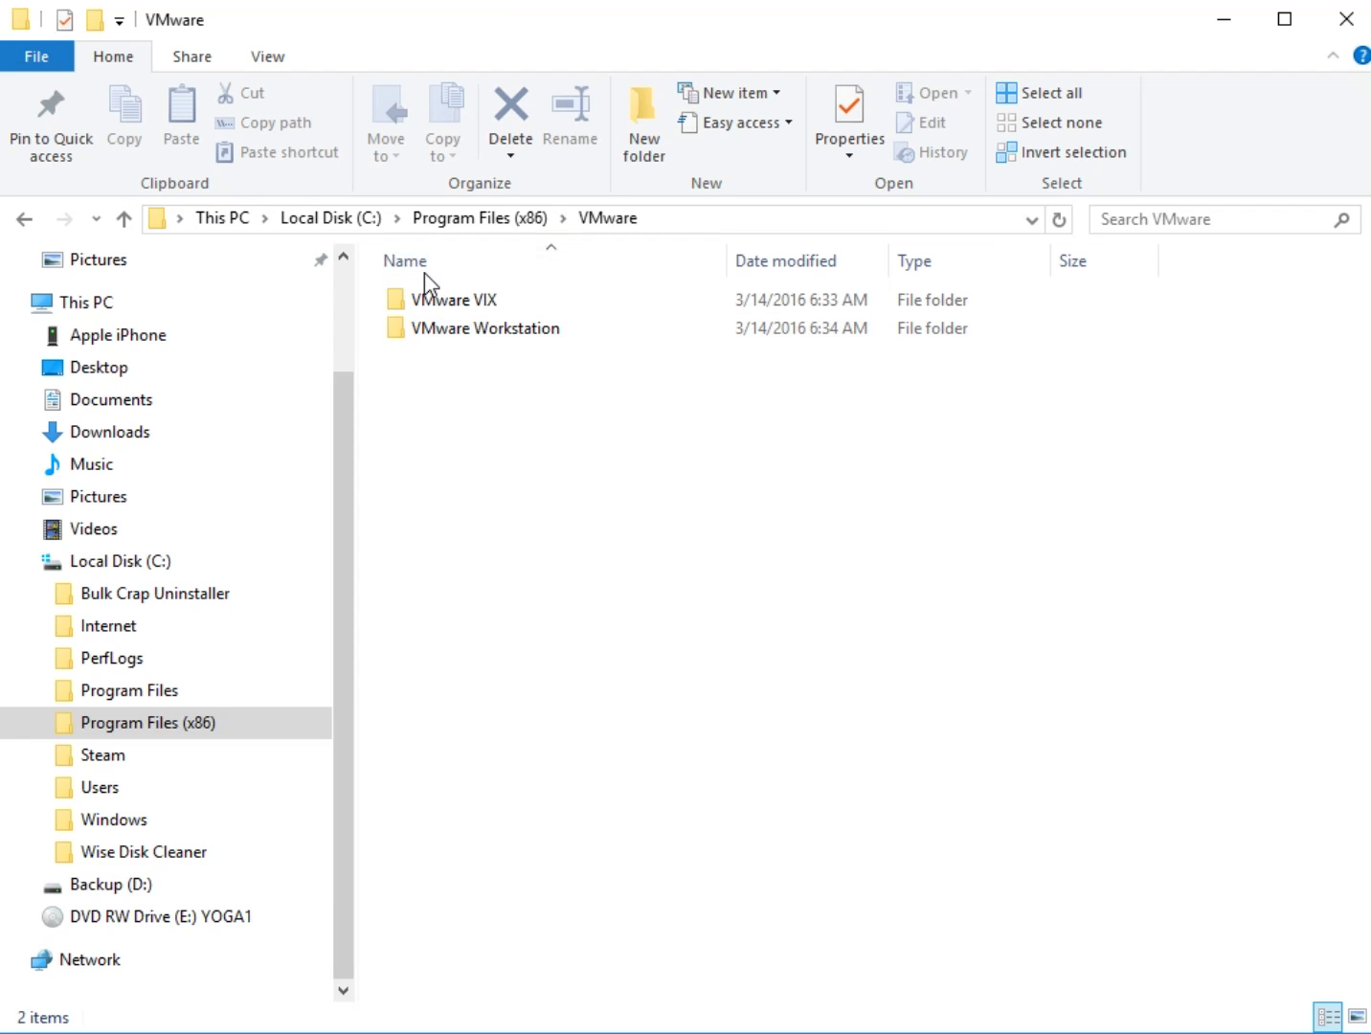
{"action": "double_click", "coordinate": [448, 328]}
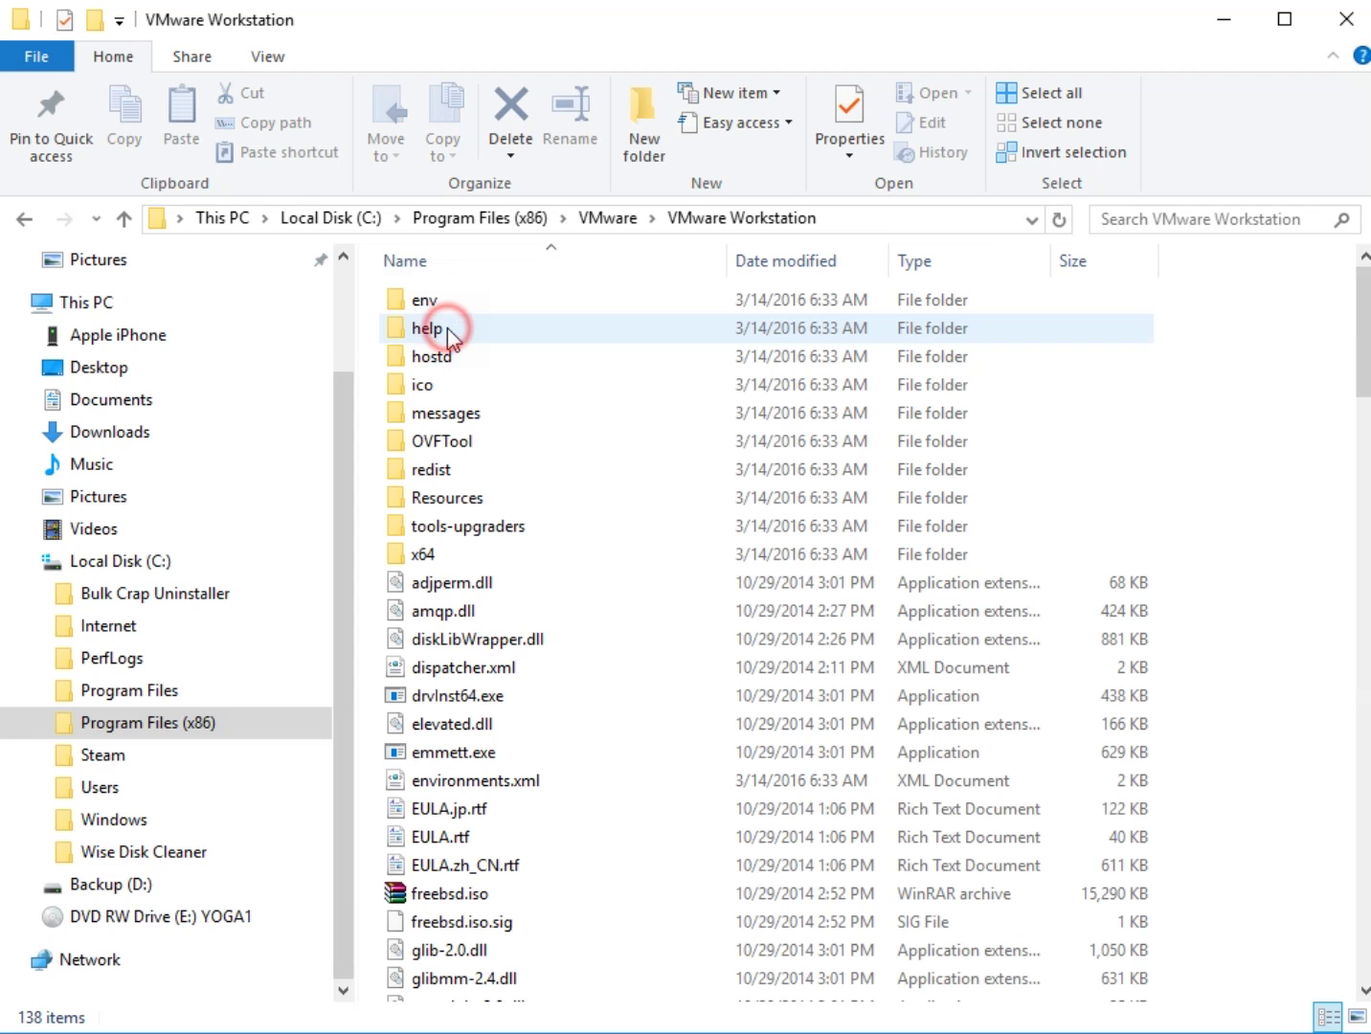
{"action": "double_click", "coordinate": [443, 498]}
{"action": "left_click", "coordinate": [444, 413]}
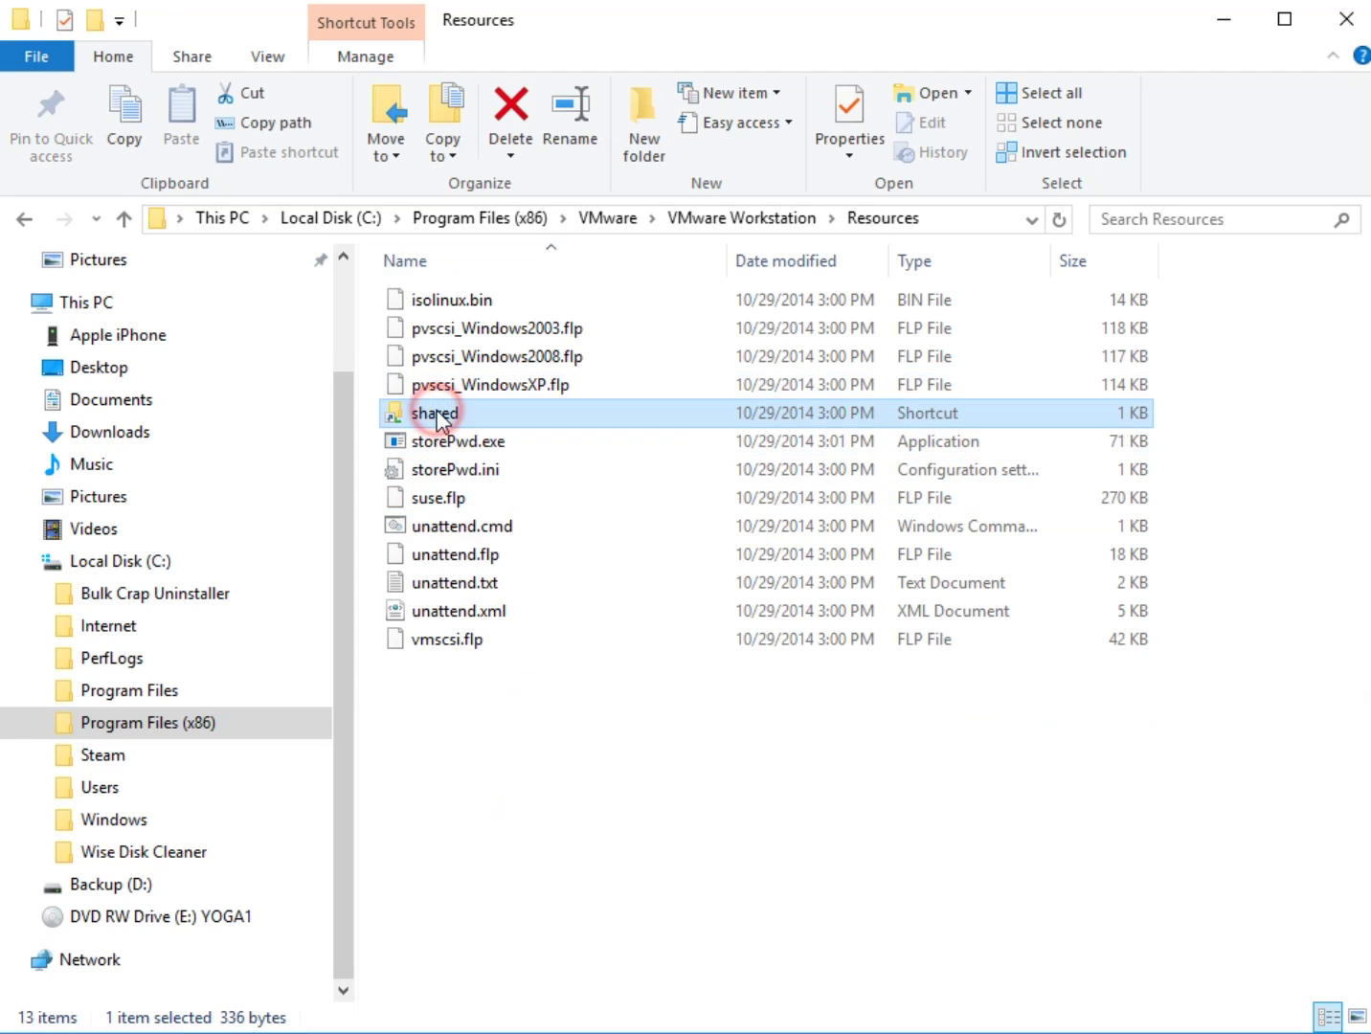
Return to the Shortcut Scanner window and widen the first column of the results list
{"action": "key", "text": "alt+Tab"}
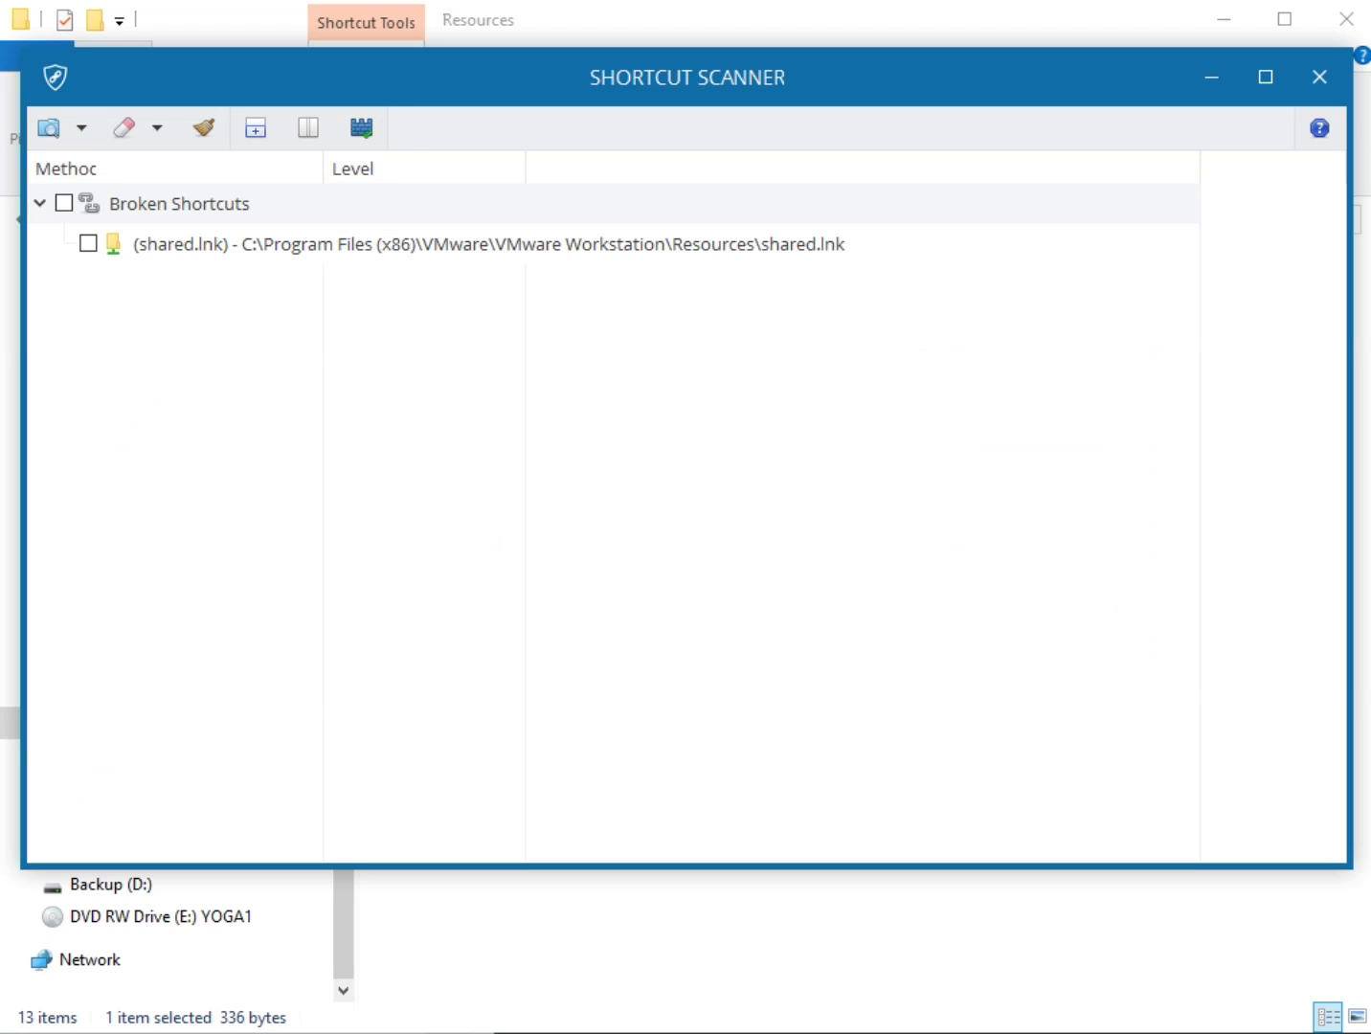
{"action": "left_click", "coordinate": [1225, 88]}
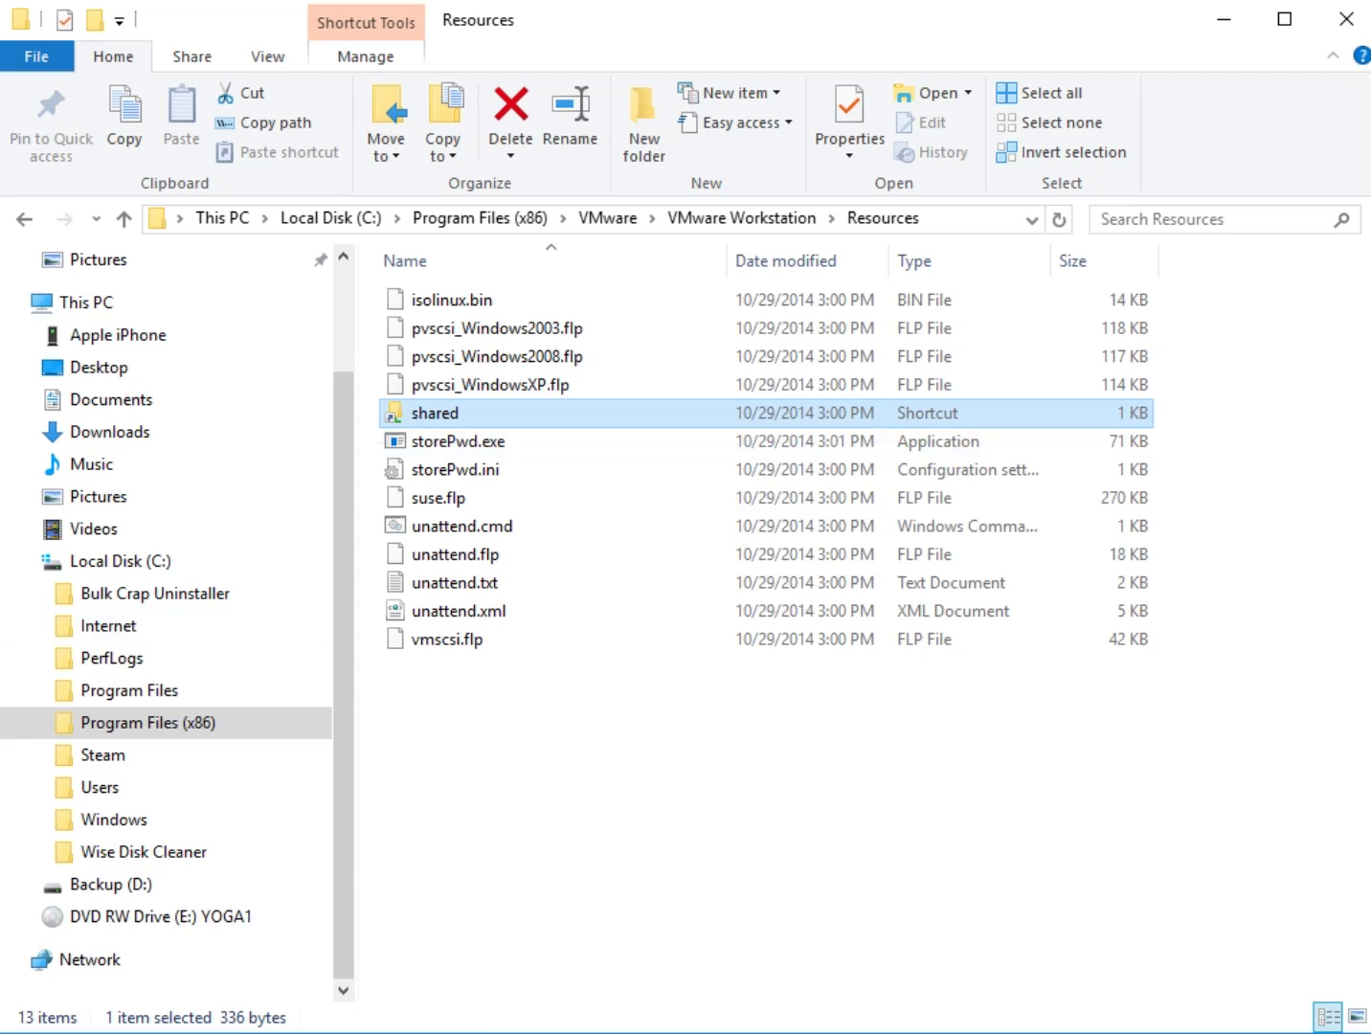
{"action": "left_click", "coordinate": [191, 1033]}
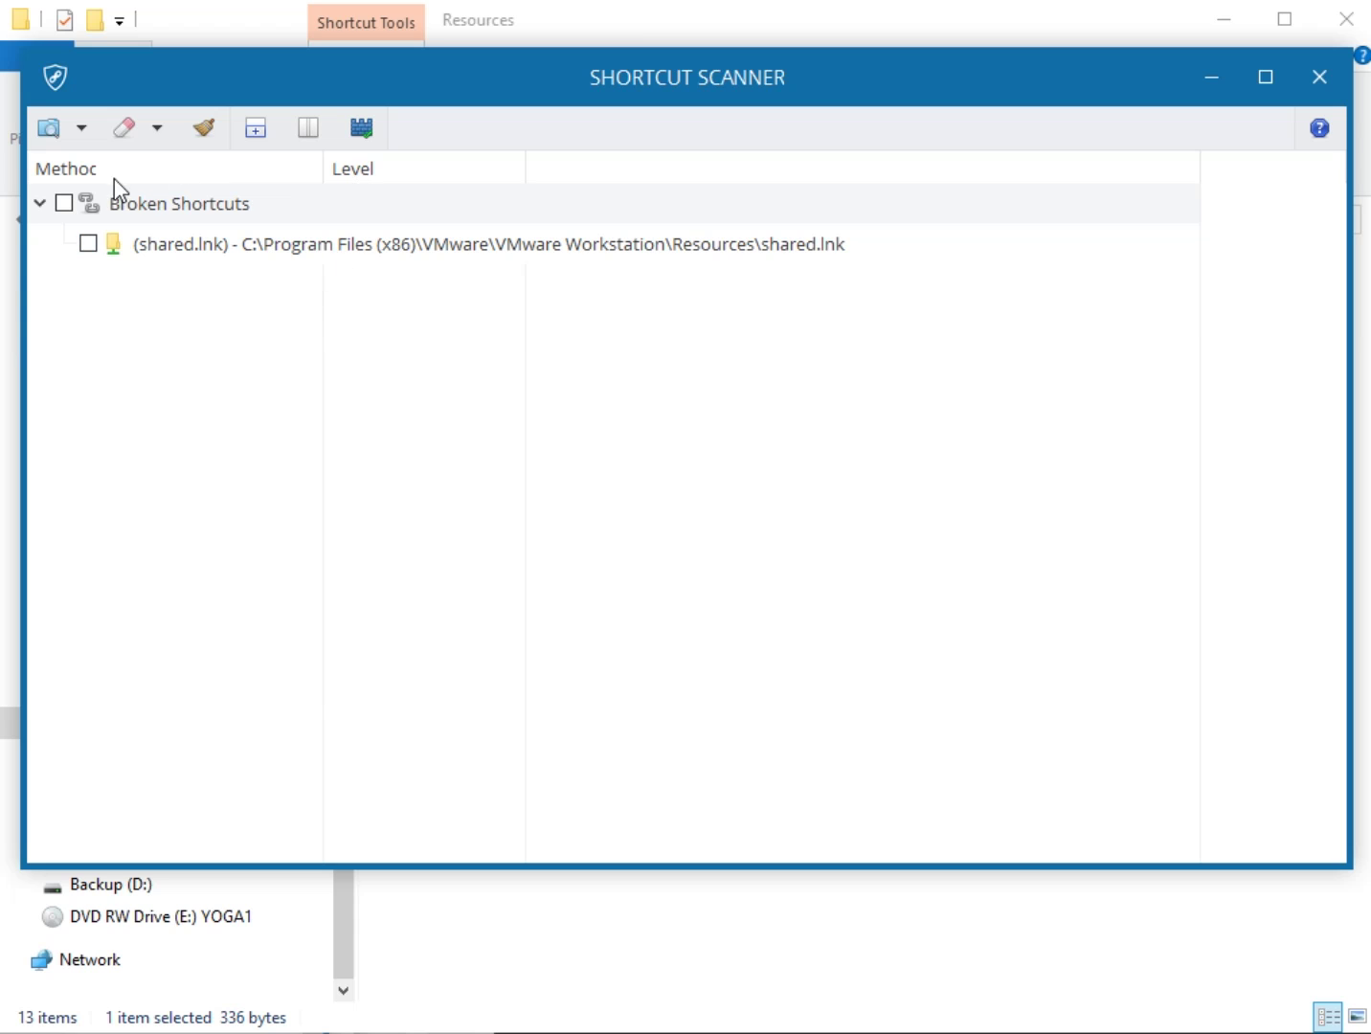
{"action": "left_click_drag", "start_coordinate": [322, 167], "coordinate": [398, 168]}
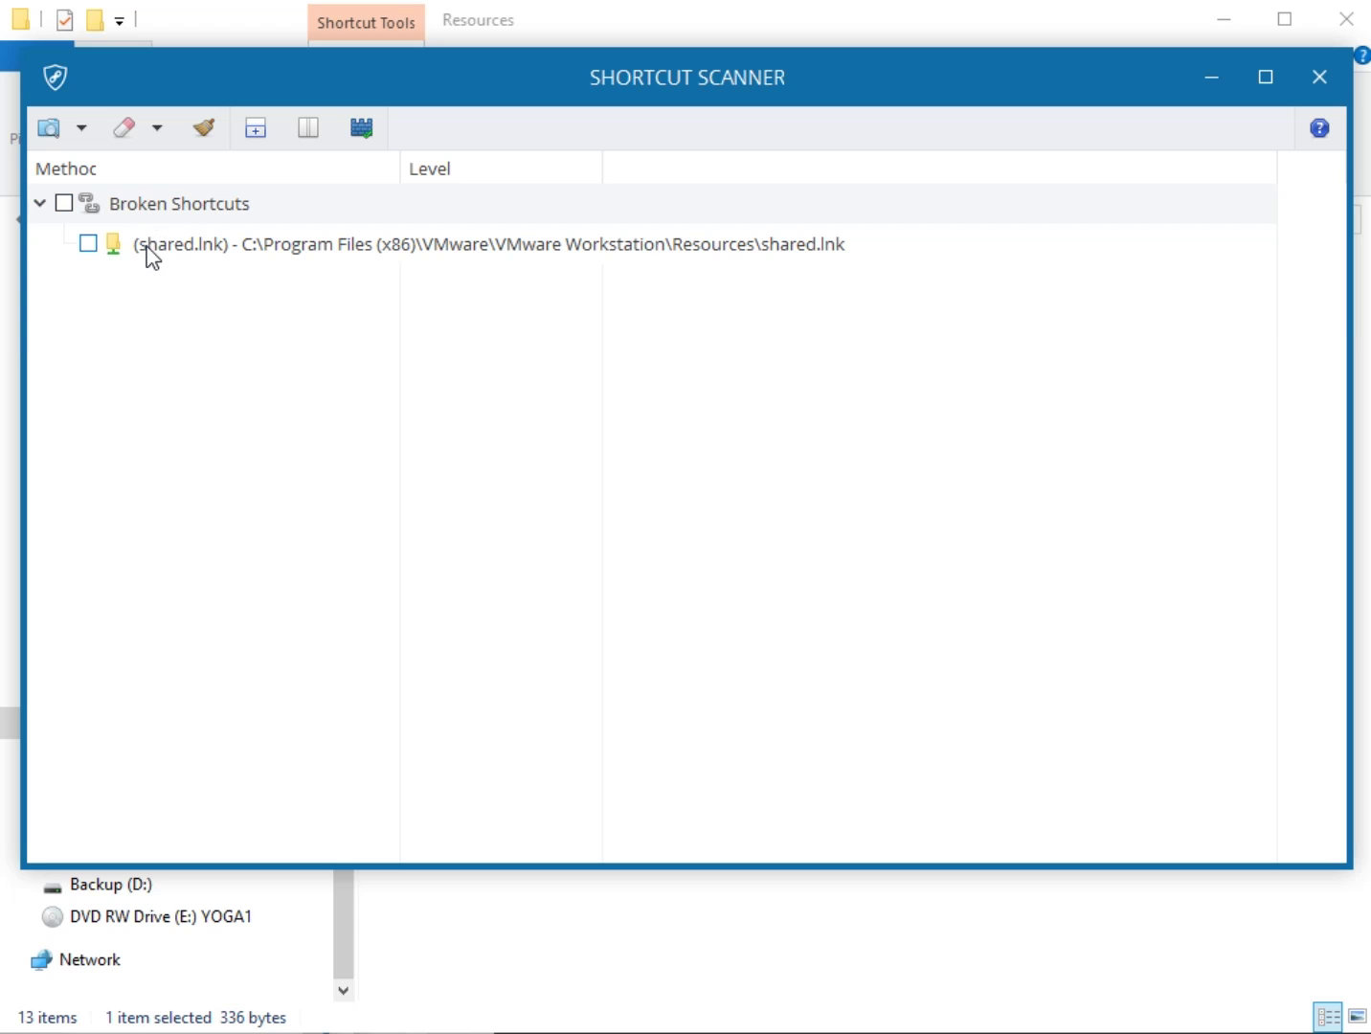
Check the Broken Shortcuts group, view the available cleaning options without running any, and uncheck the group
{"action": "left_click", "coordinate": [65, 204]}
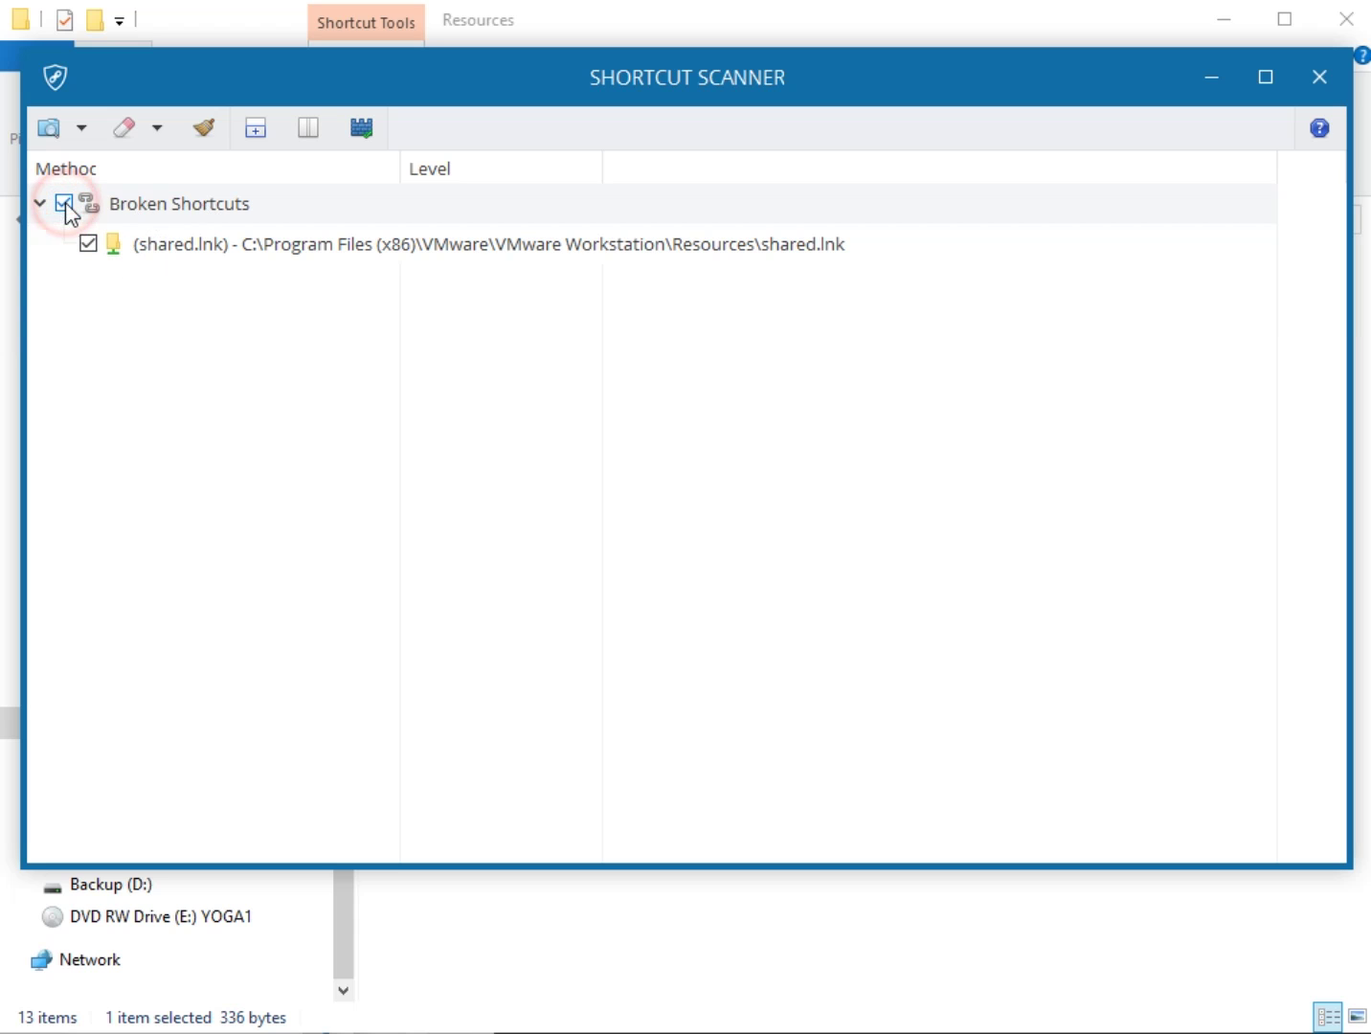
{"action": "left_click", "coordinate": [158, 131]}
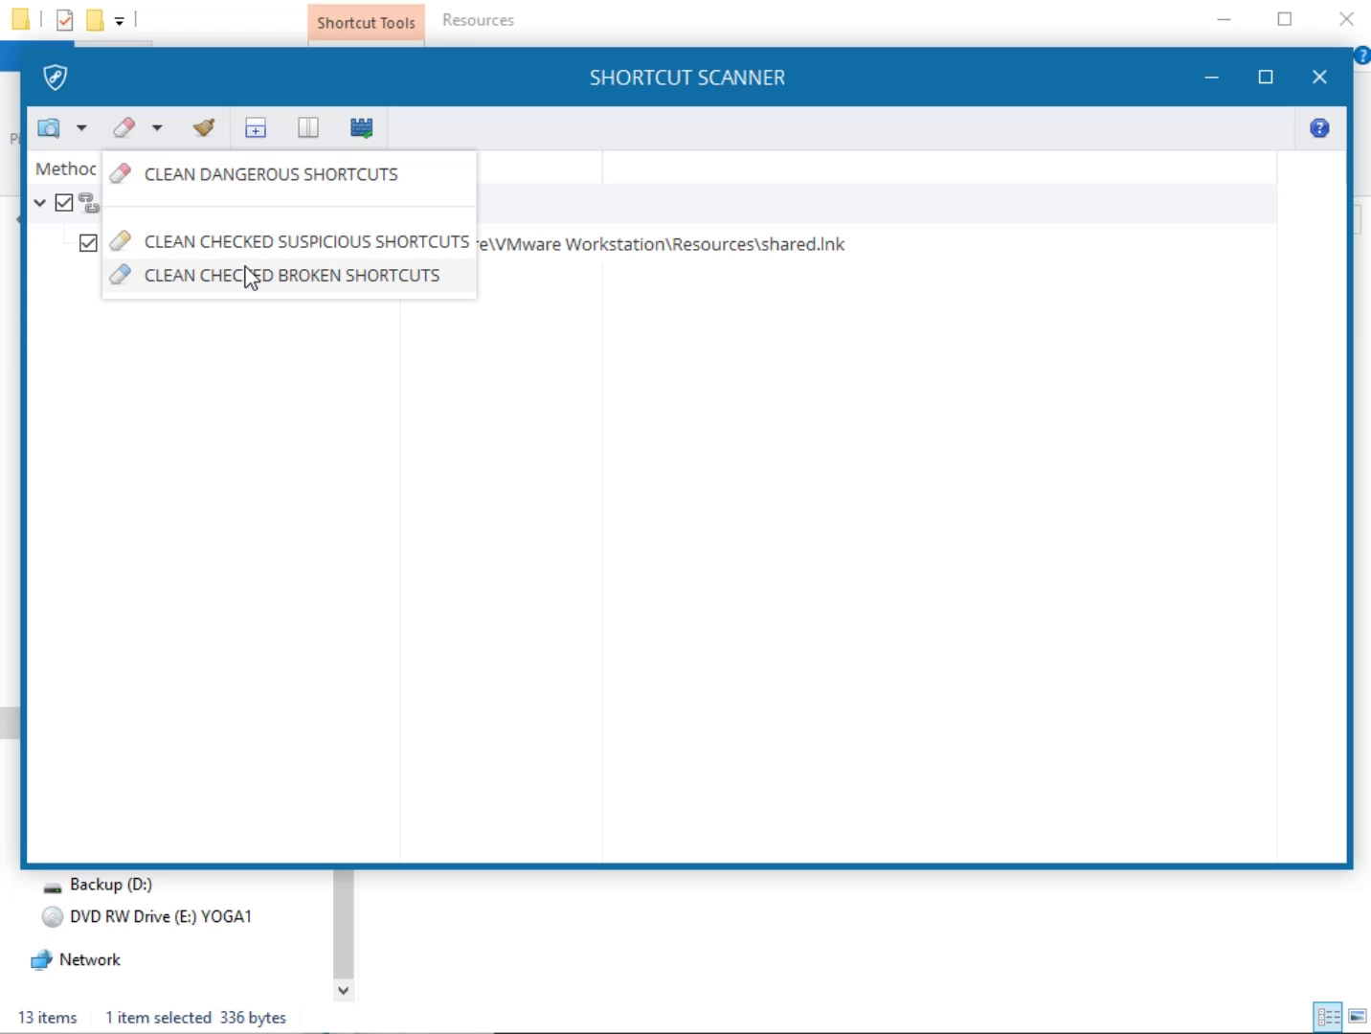
{"action": "left_click", "coordinate": [246, 457]}
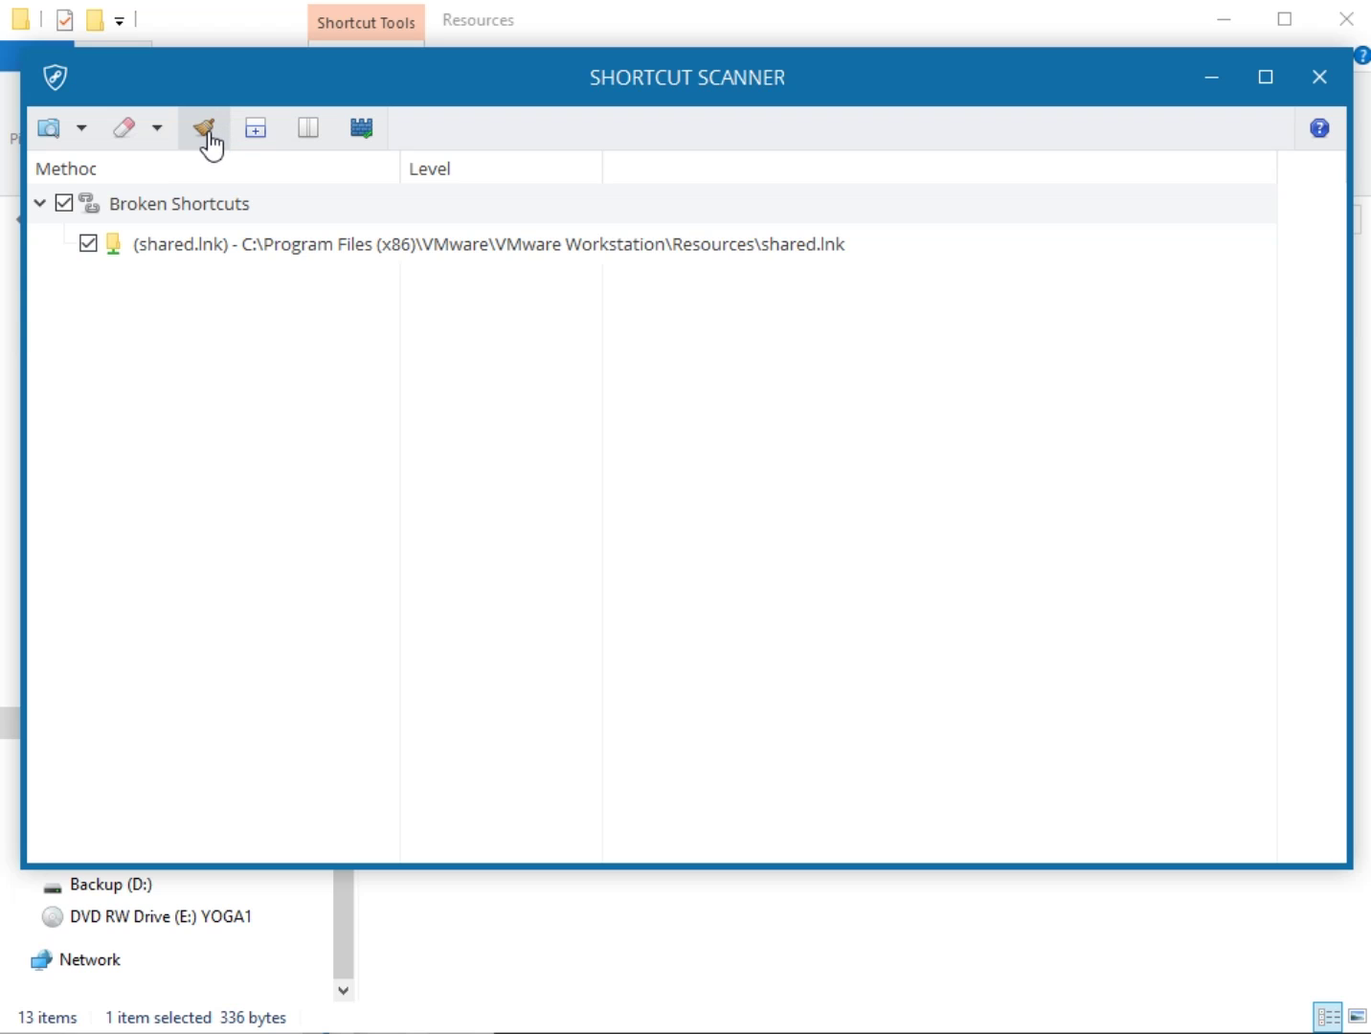
{"action": "left_click", "coordinate": [64, 203]}
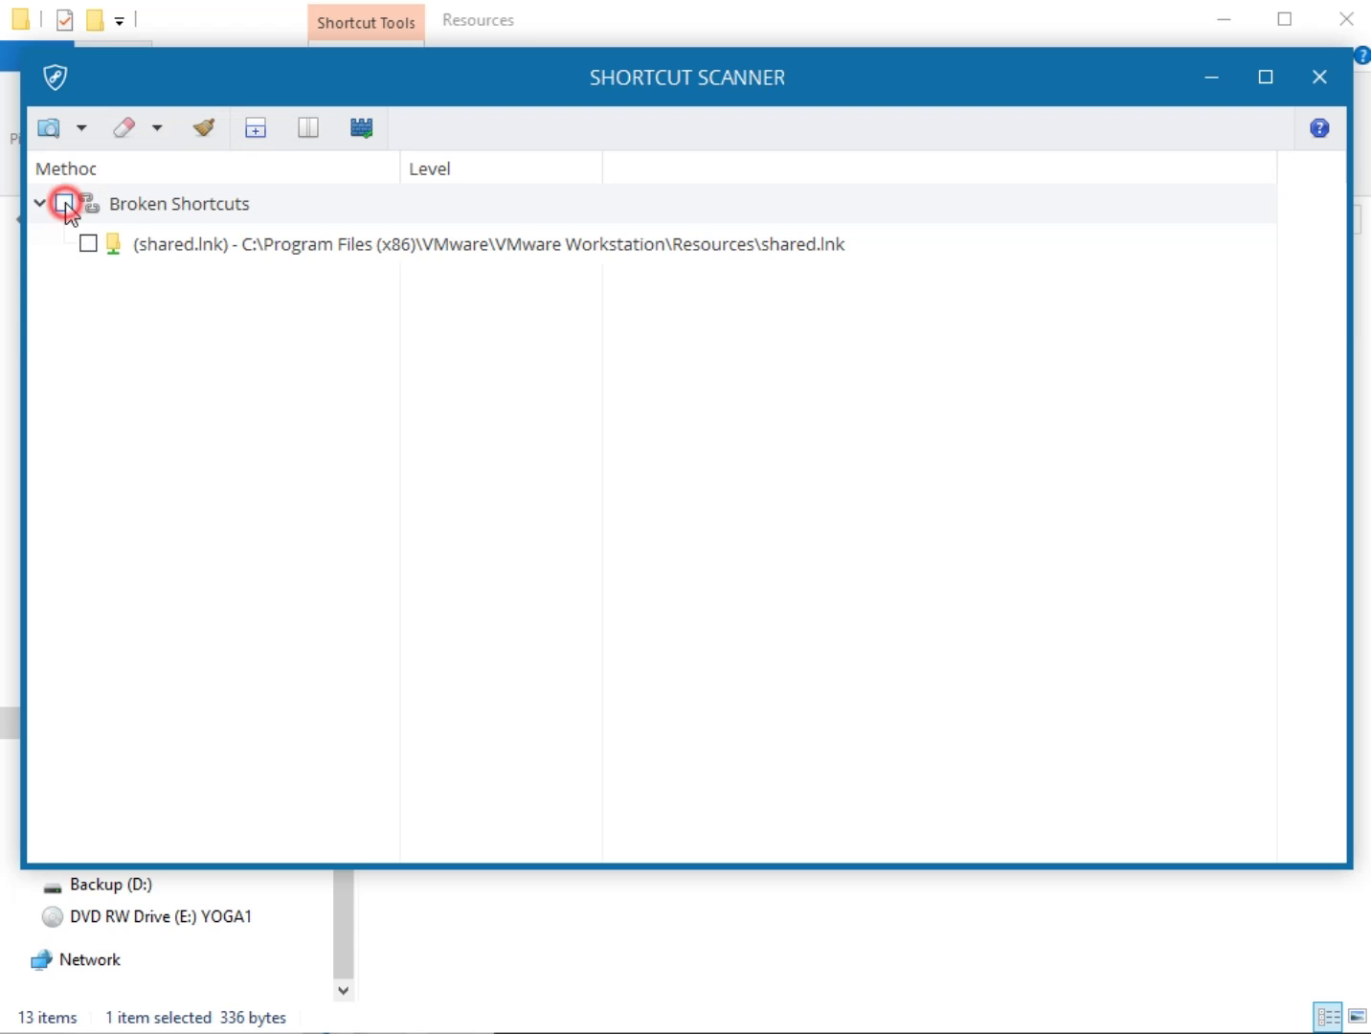
Clear the scan results list, and show and hide the pane with hex addresses and the full command
{"action": "left_click", "coordinate": [204, 135]}
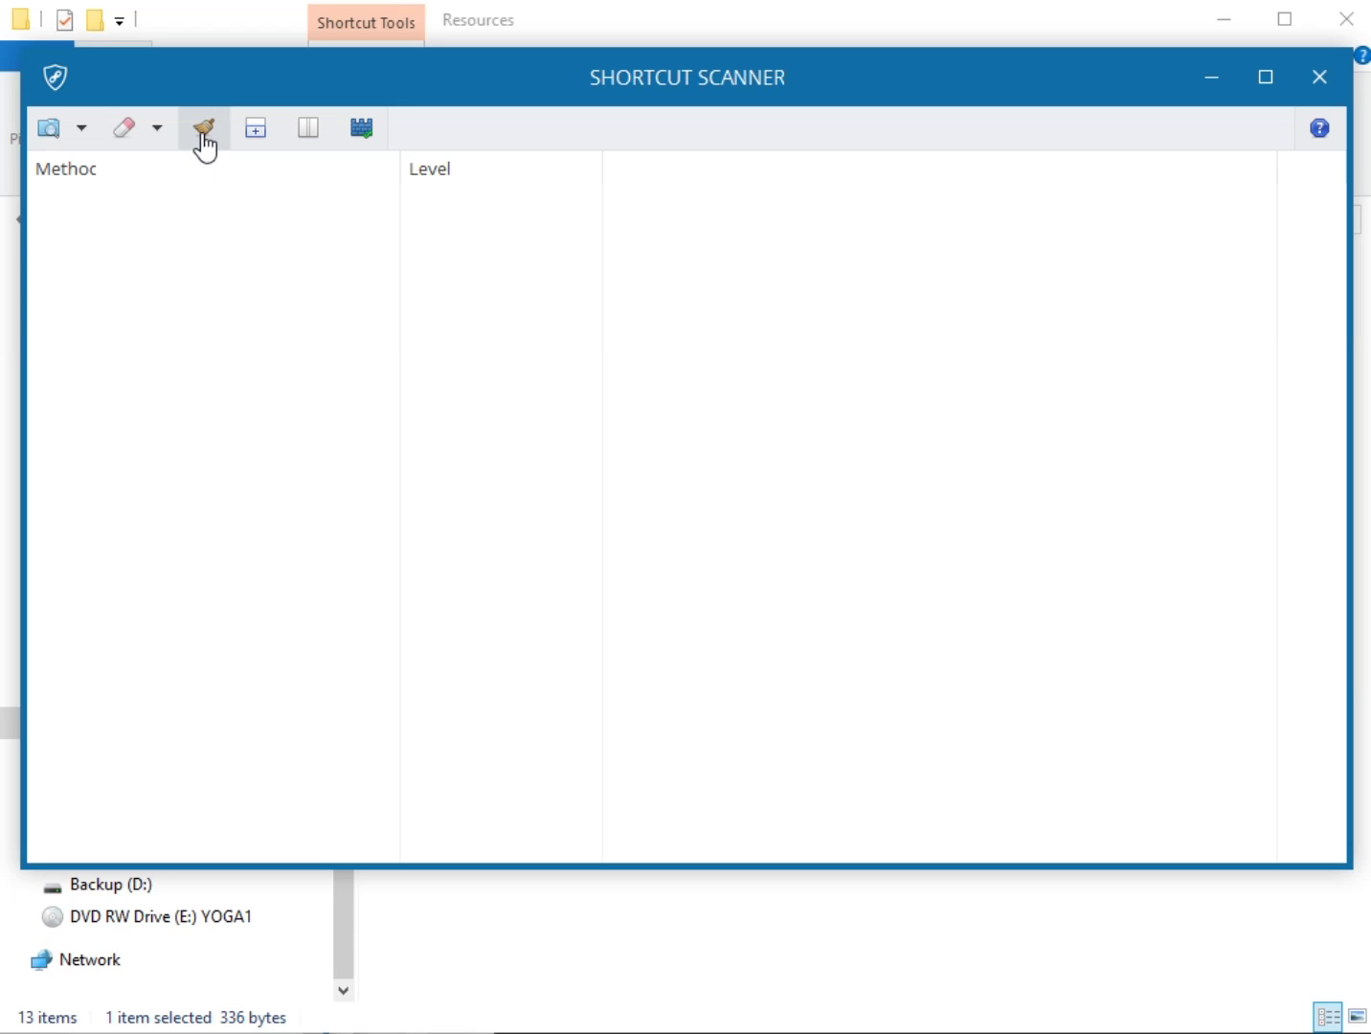
{"action": "left_click", "coordinate": [257, 135]}
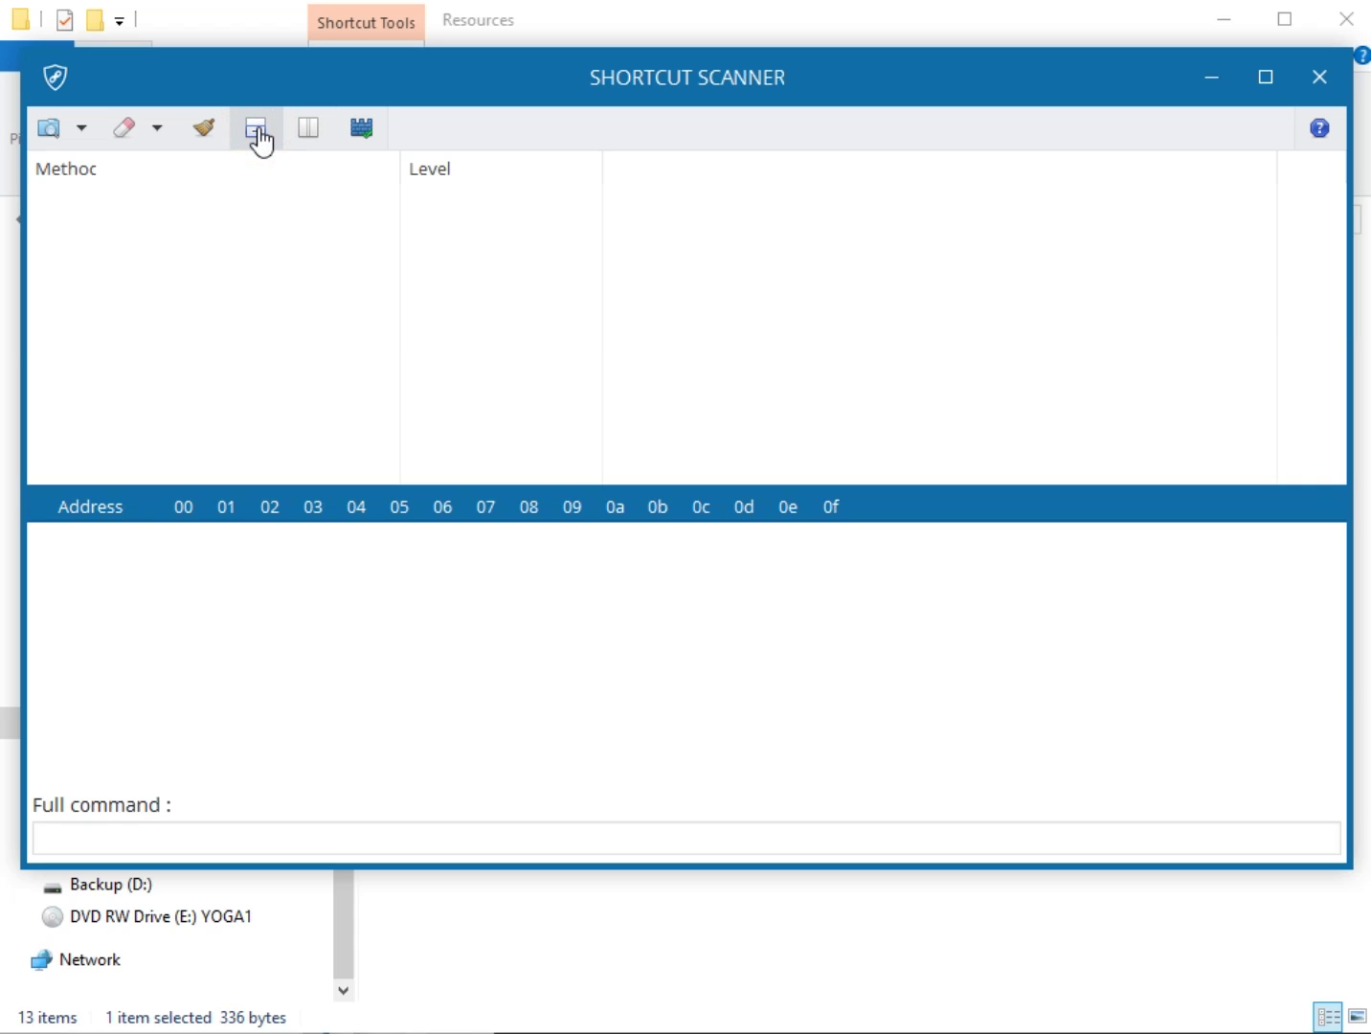
{"action": "left_click", "coordinate": [256, 134]}
{"action": "left_click", "coordinate": [256, 134]}
{"action": "left_click", "coordinate": [257, 134]}
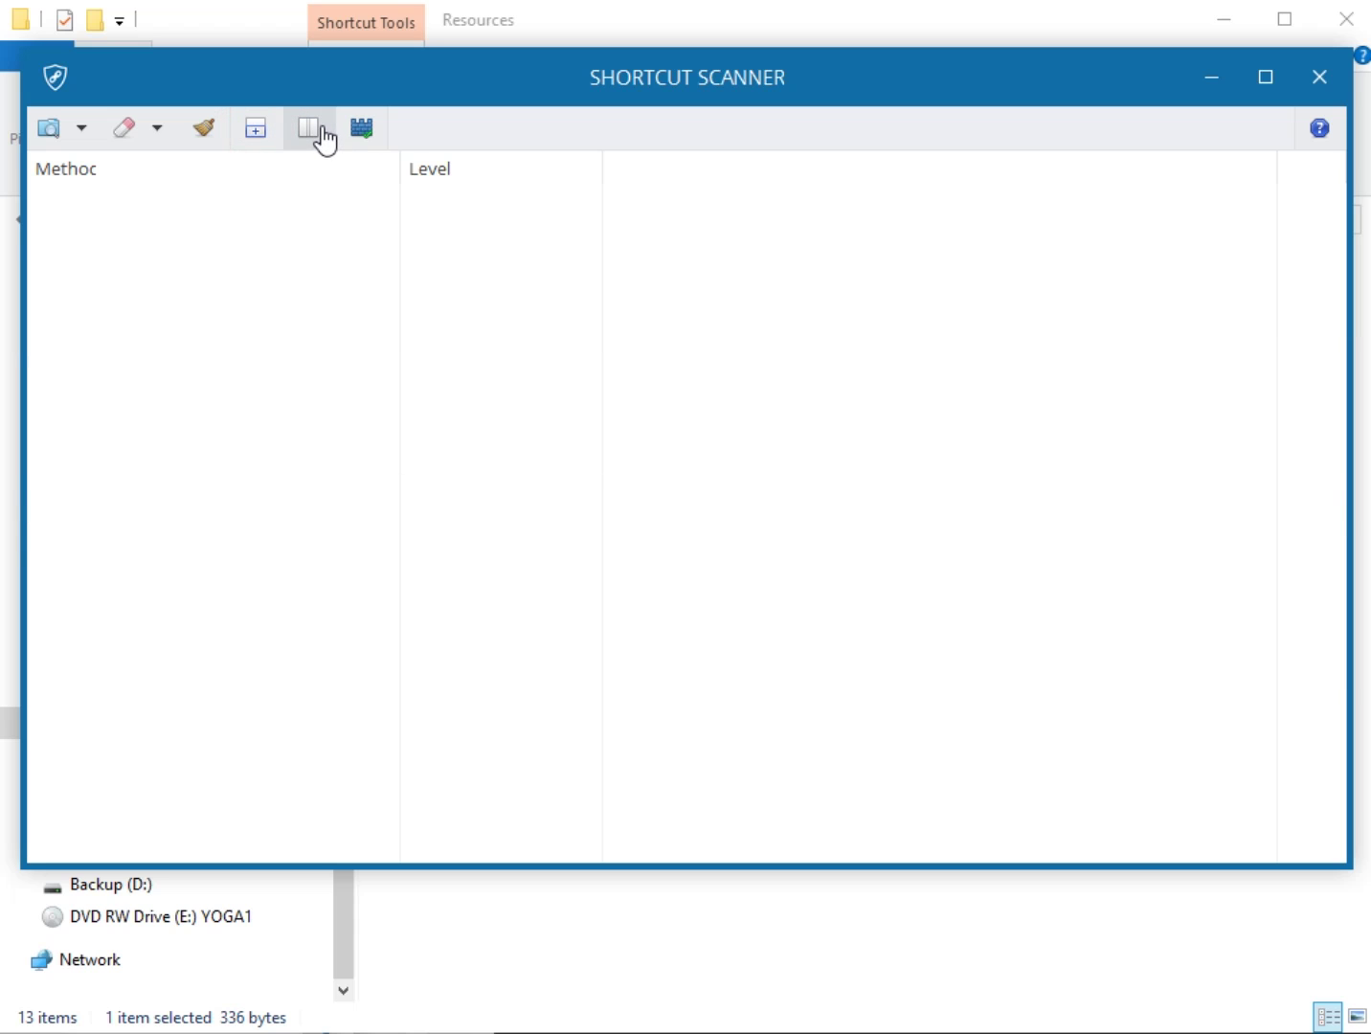
Toggle the pane with hex addresses and the full command, and try the column tool on the empty results list
{"action": "left_click", "coordinate": [257, 134]}
{"action": "left_click", "coordinate": [256, 134]}
{"action": "left_click", "coordinate": [256, 135]}
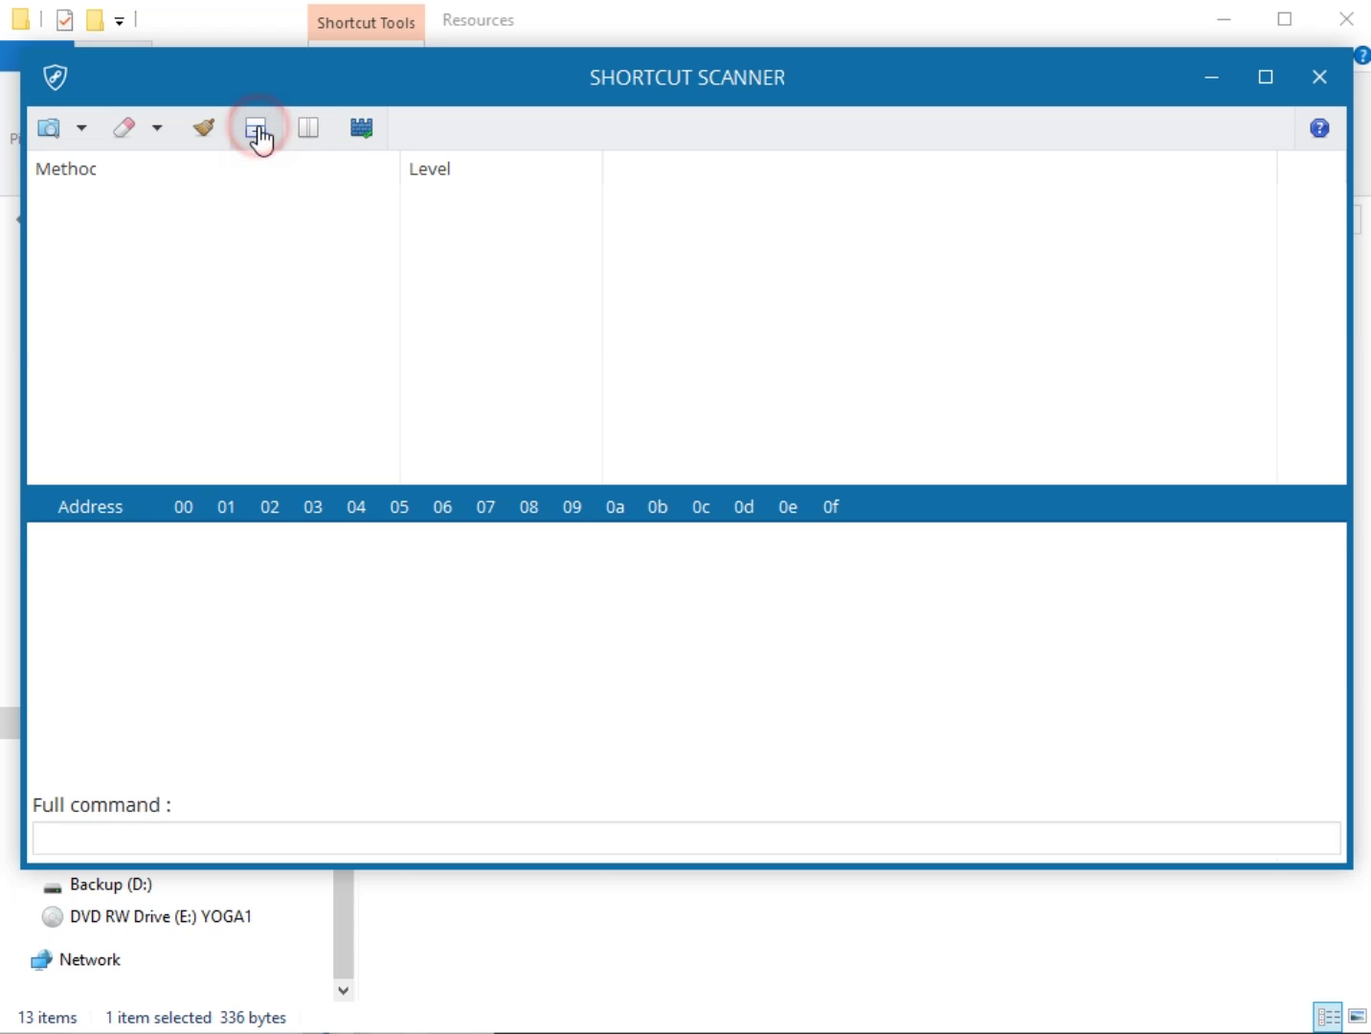
{"action": "left_click", "coordinate": [257, 134]}
{"action": "left_click", "coordinate": [316, 137]}
{"action": "left_click", "coordinate": [316, 138]}
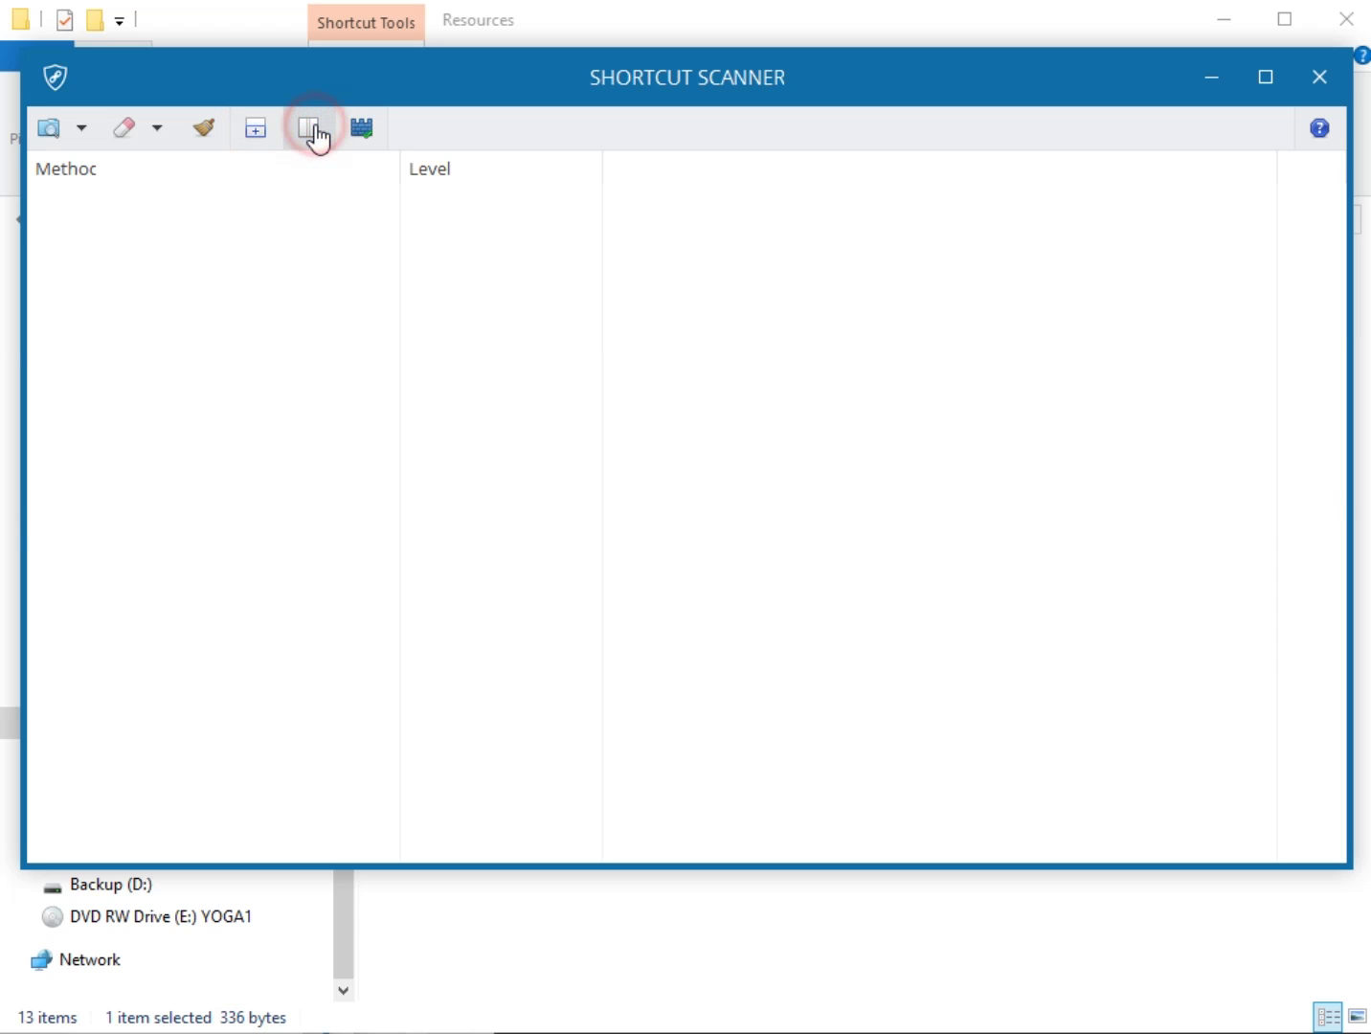
{"action": "left_click", "coordinate": [316, 137]}
{"action": "left_click", "coordinate": [316, 137]}
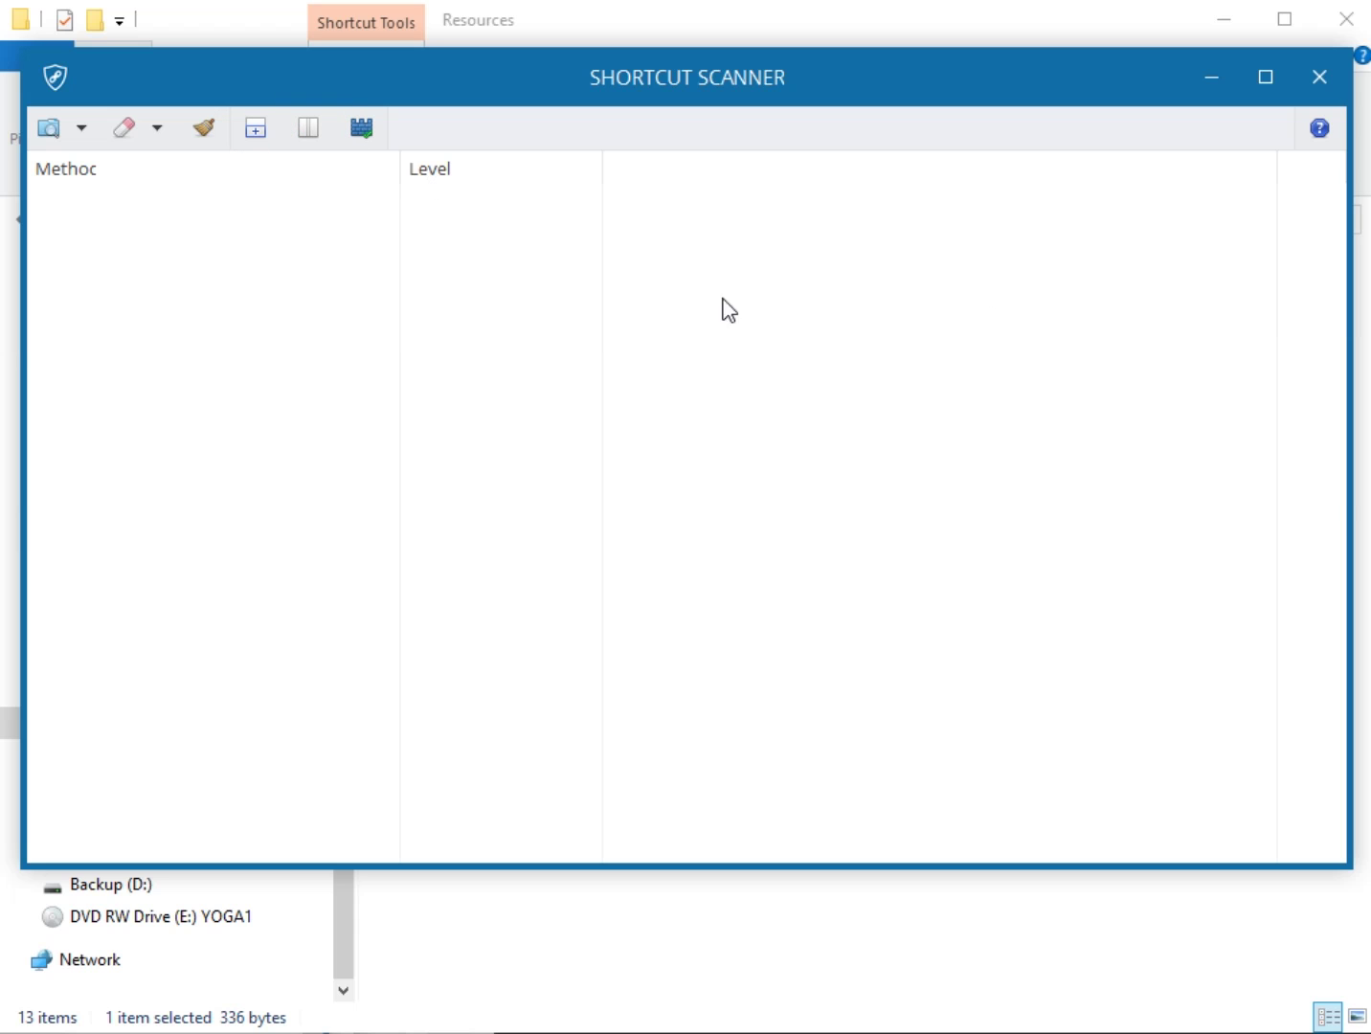
Show the pane with hex addresses and the full command, and try the Pro Active Detection feature, dismissing its information dialog
{"action": "left_click", "coordinate": [255, 134]}
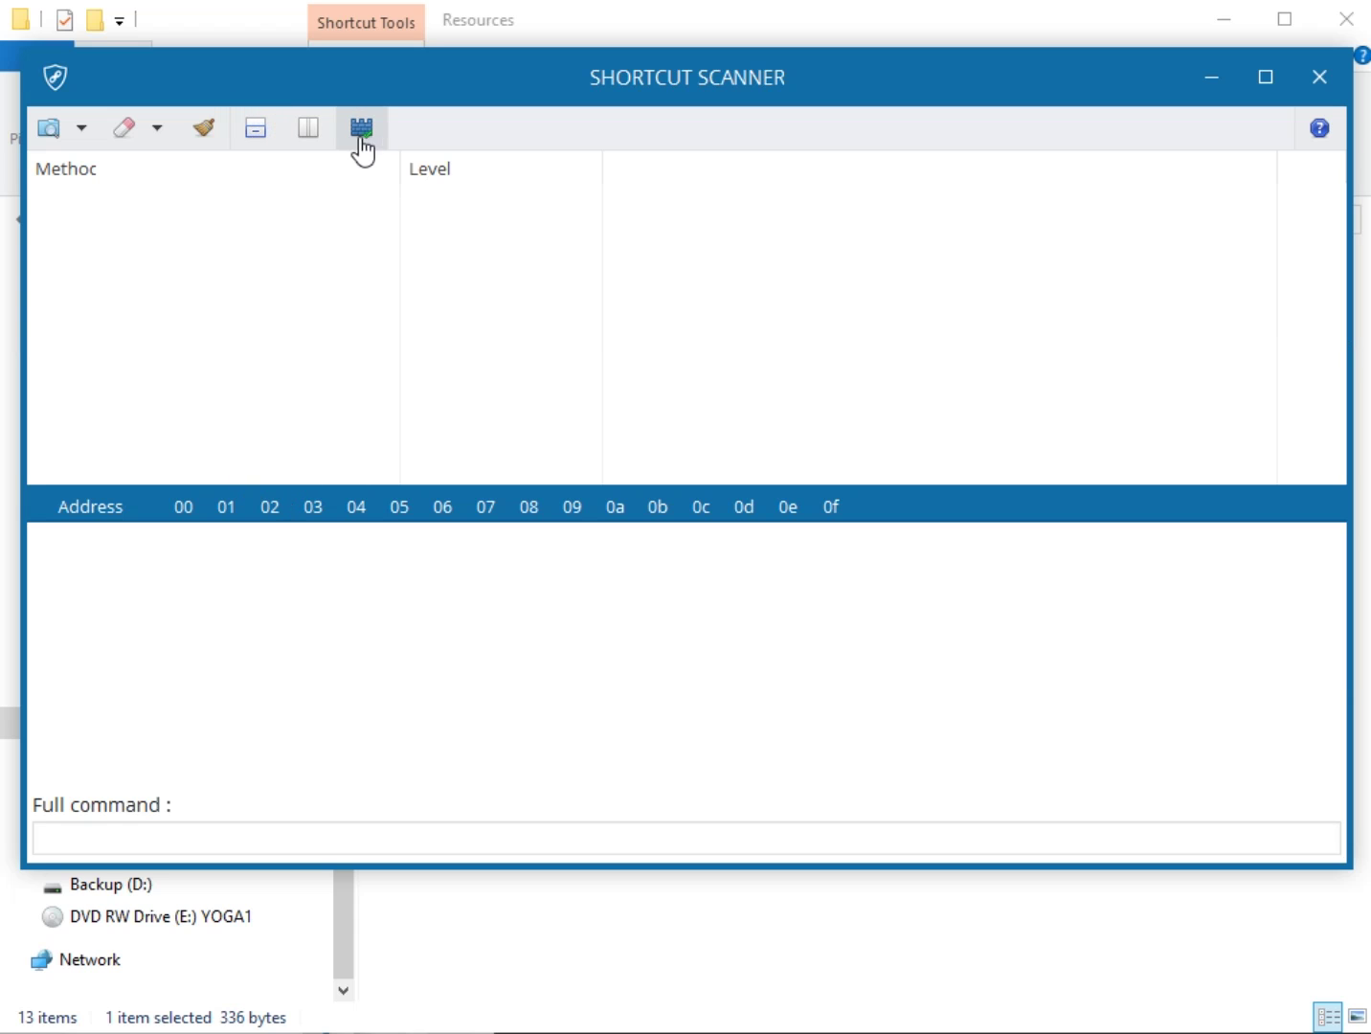
{"action": "left_click", "coordinate": [362, 142]}
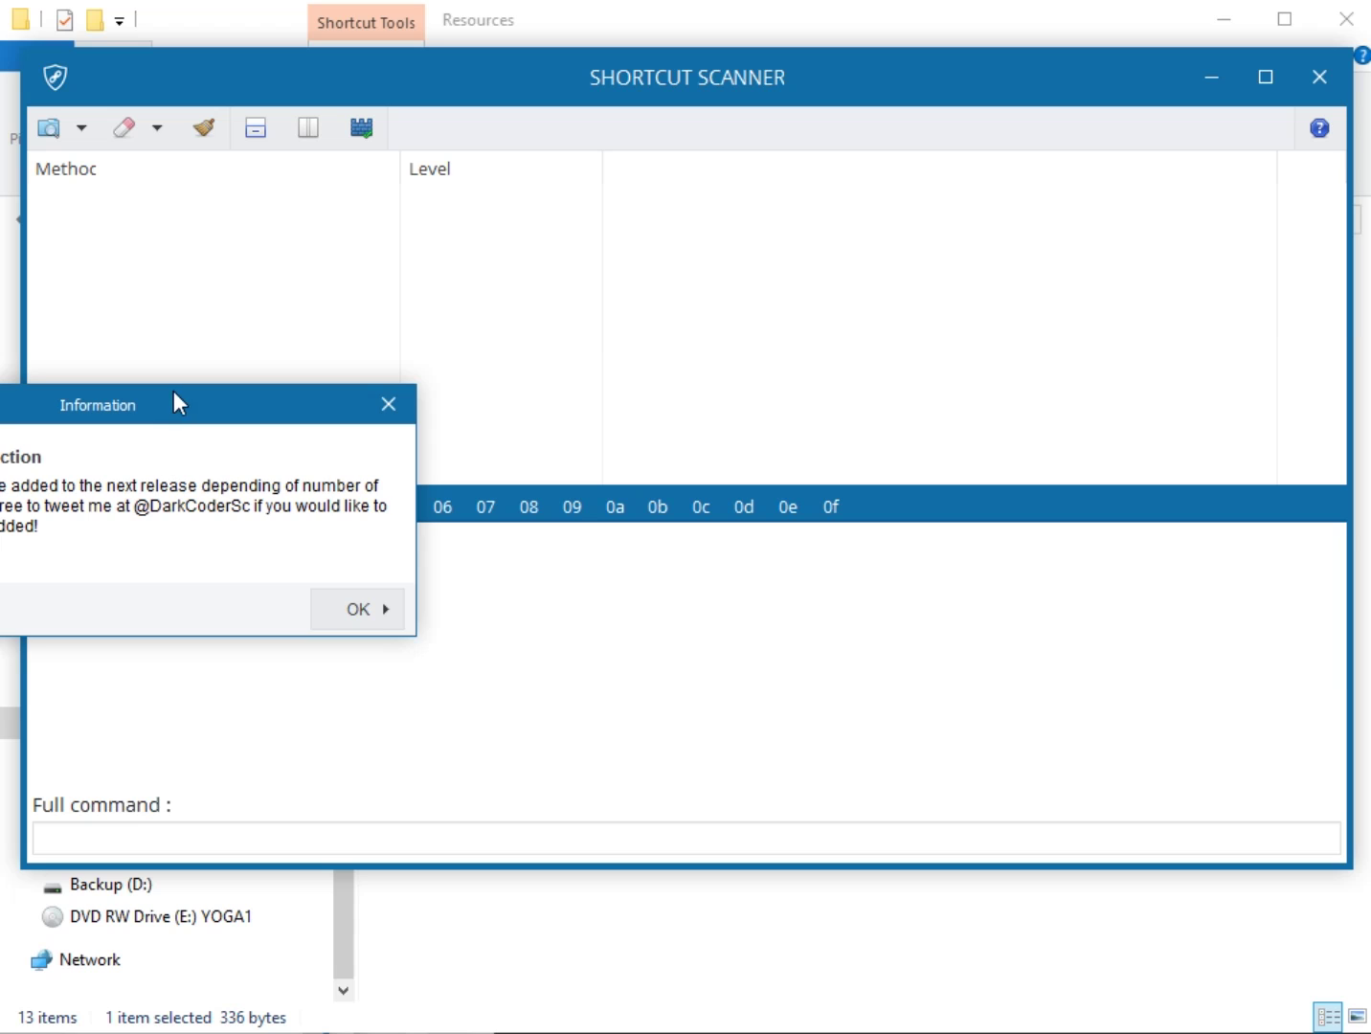
{"action": "left_click_drag", "start_coordinate": [173, 392], "coordinate": [735, 326]}
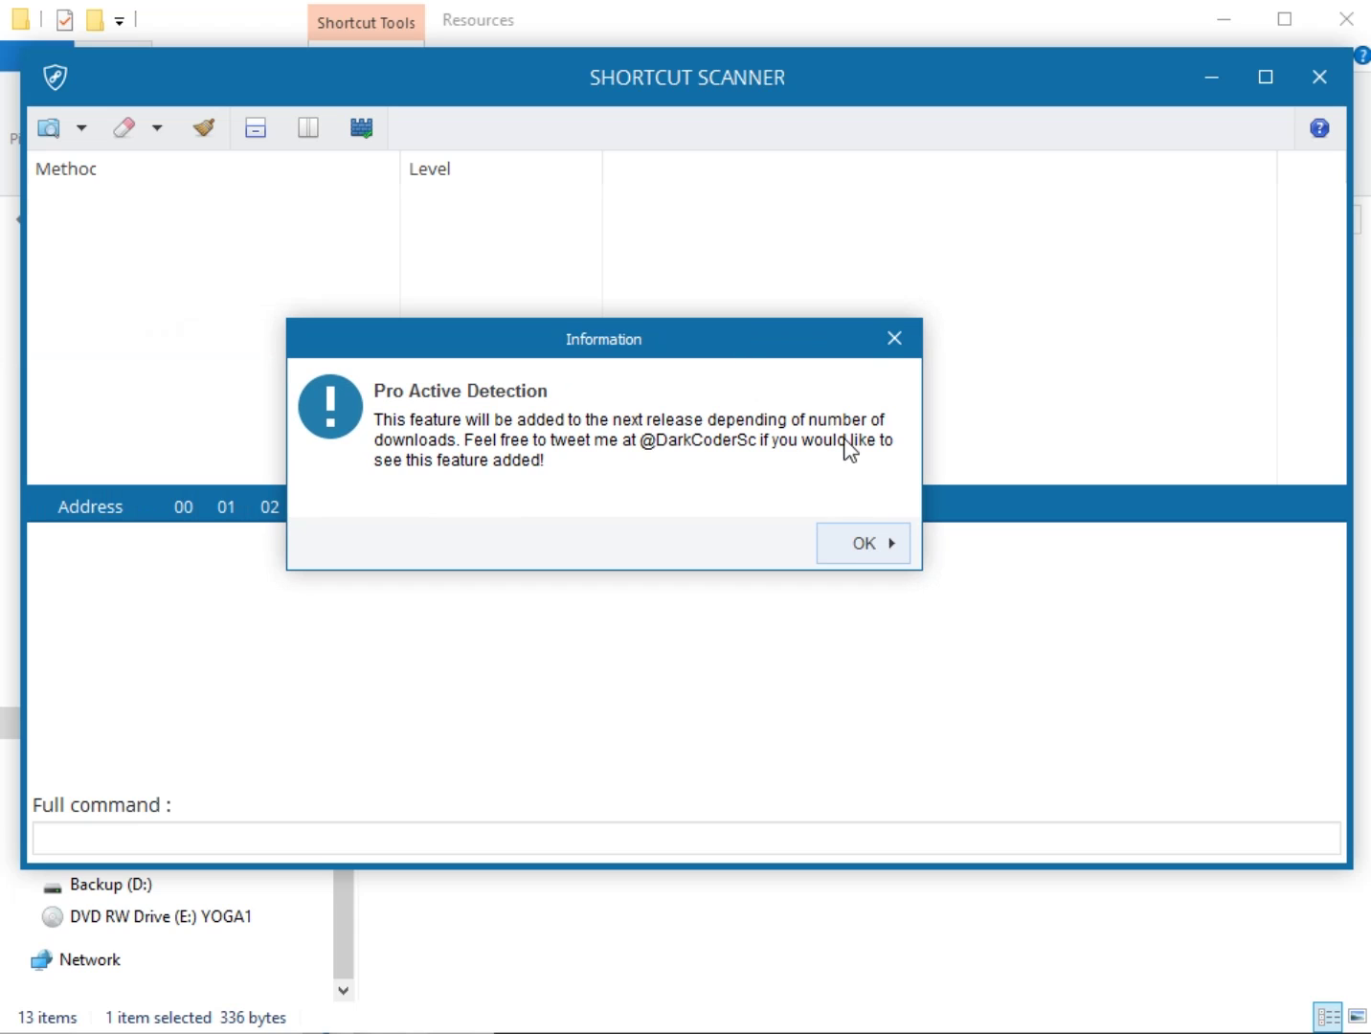
{"action": "left_click", "coordinate": [891, 337]}
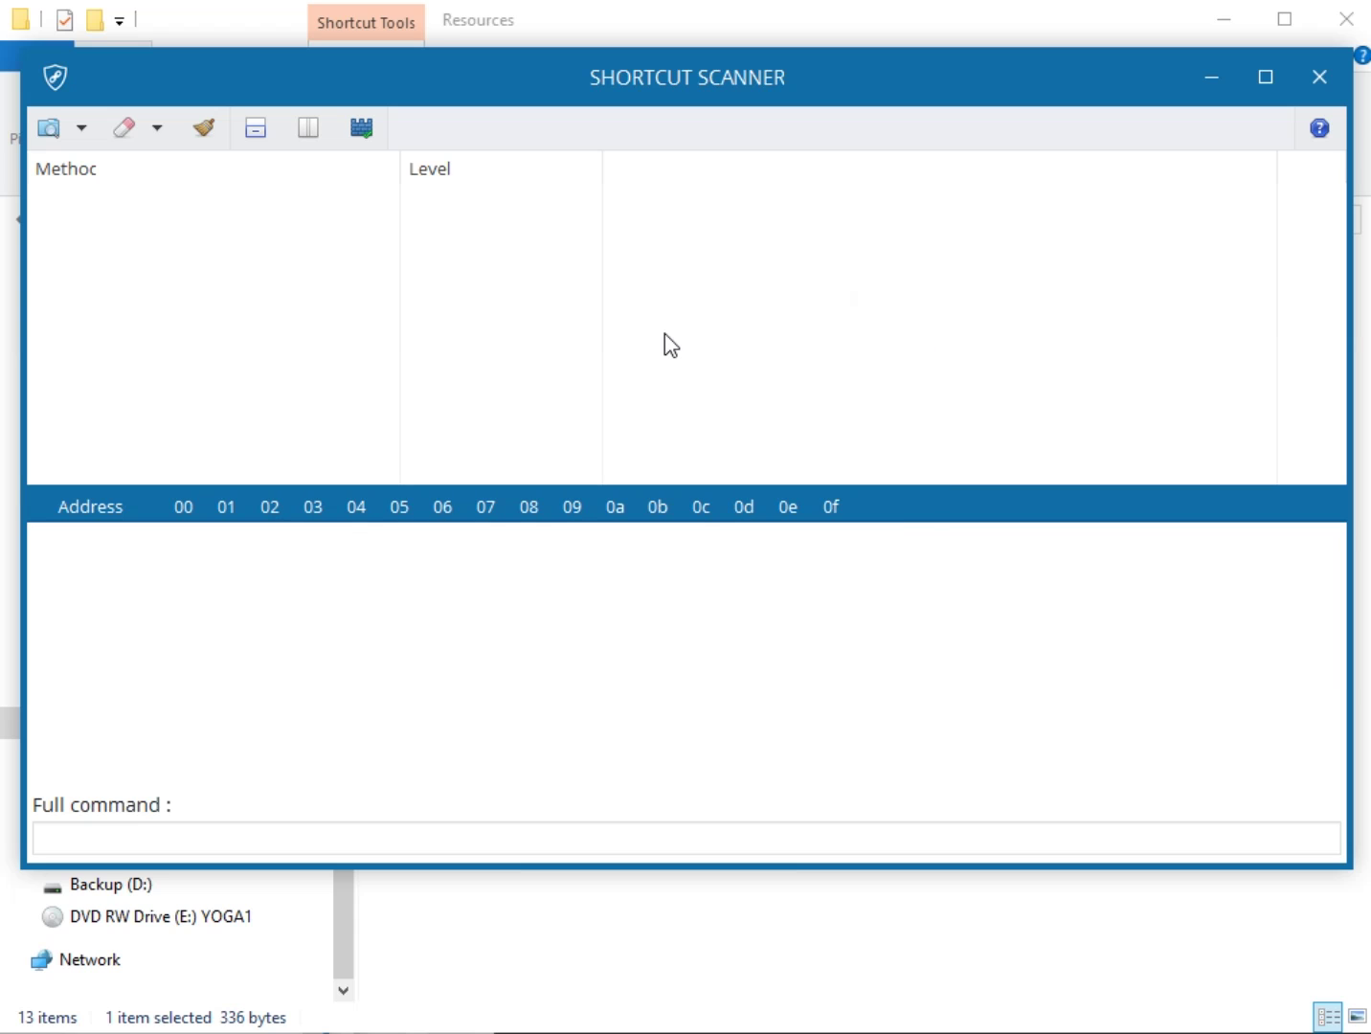
View the cleaning options for dangerous, suspicious and broken shortcuts again and close the list without running any
{"action": "left_click", "coordinate": [158, 129]}
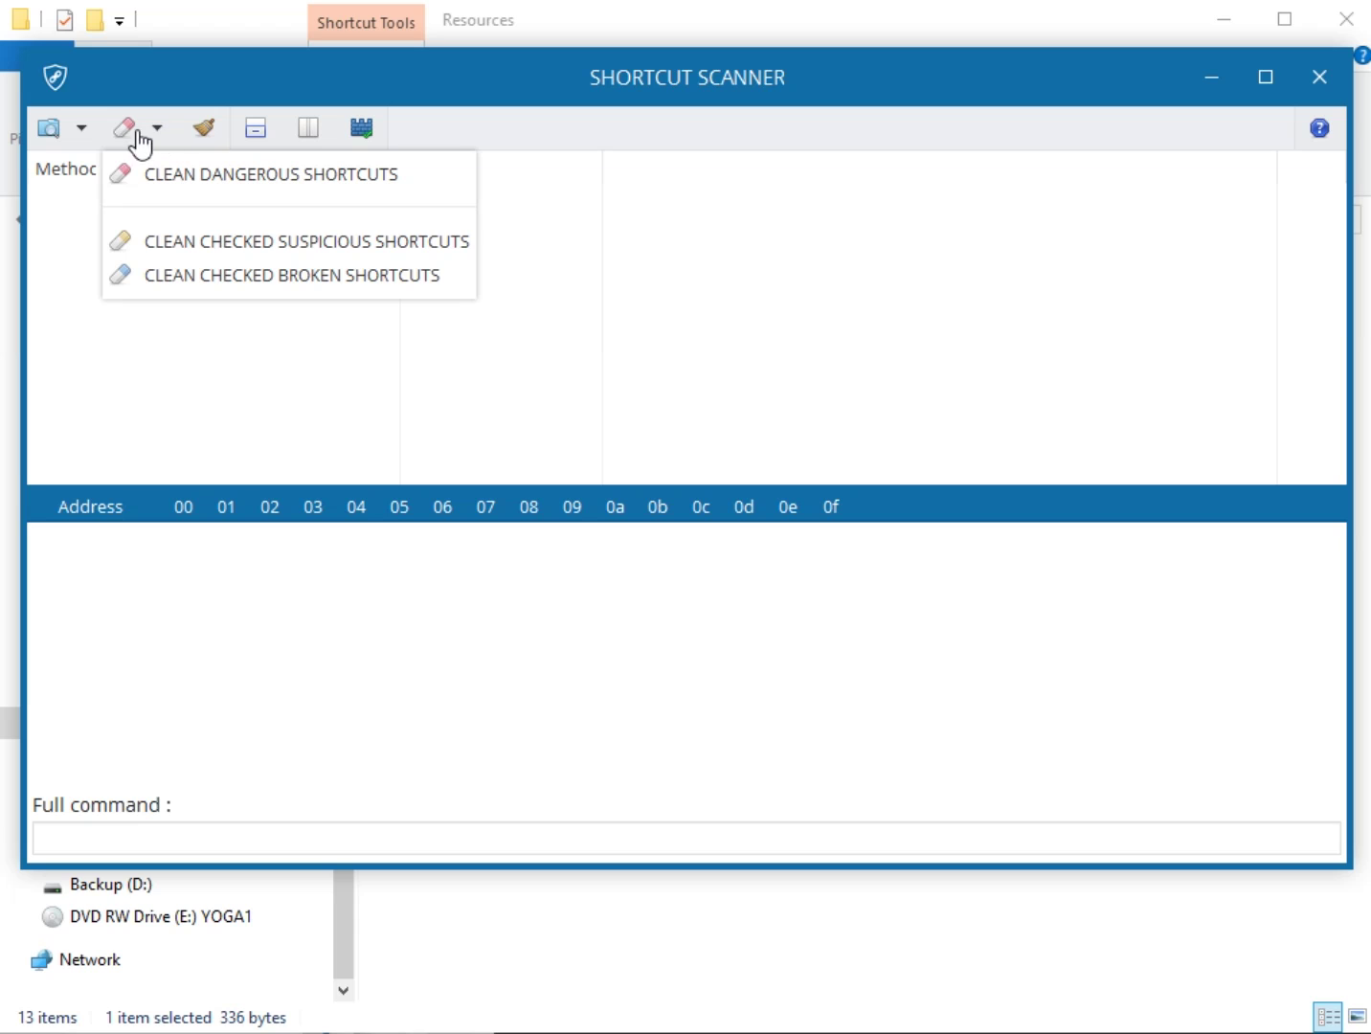
{"action": "left_click", "coordinate": [854, 266]}
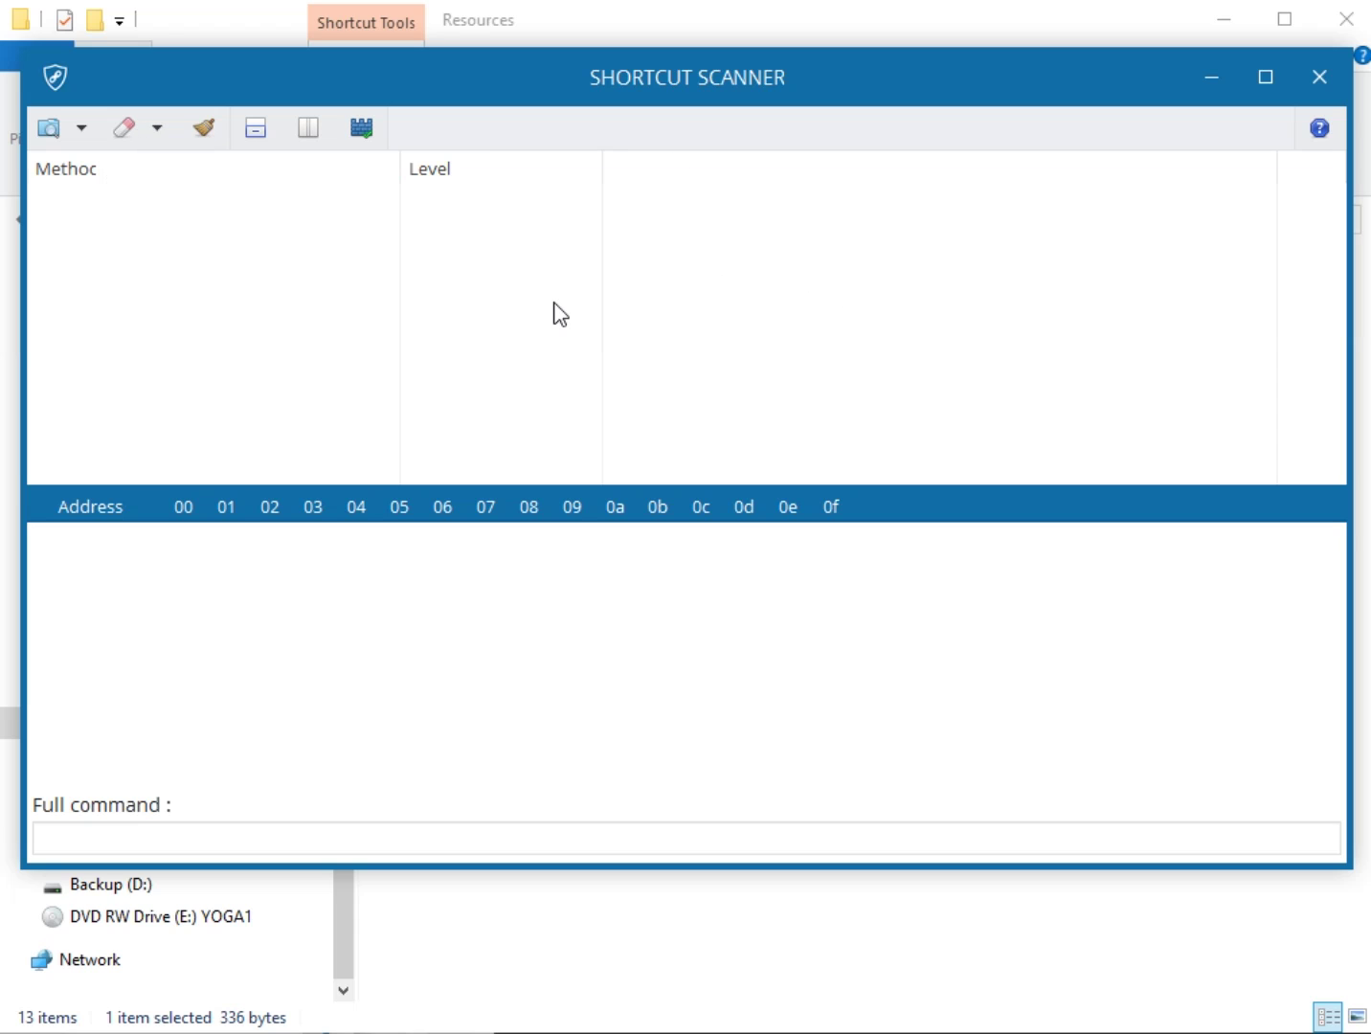